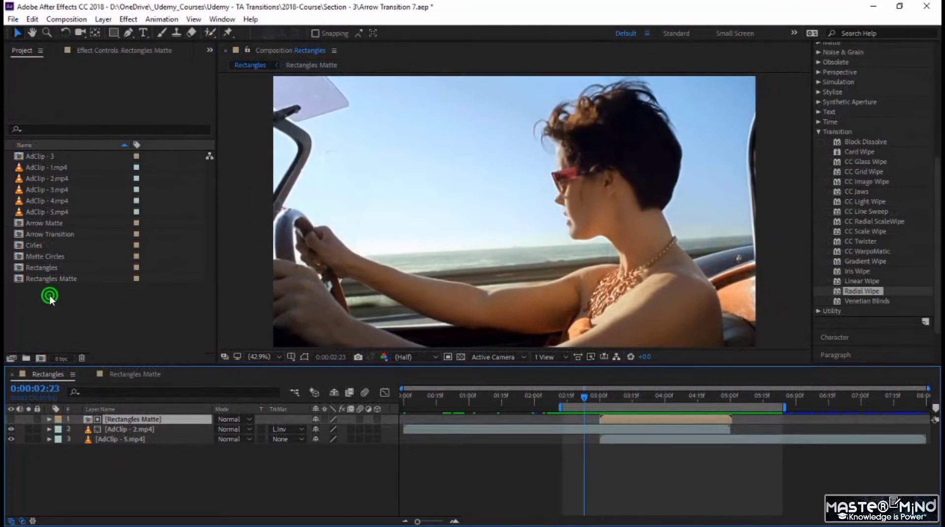
# - Duplicate the Rectangles and Rectangles Matte compositions in the project
pyautogui.moveTo(50, 298); pyautogui.dragTo(42, 268)
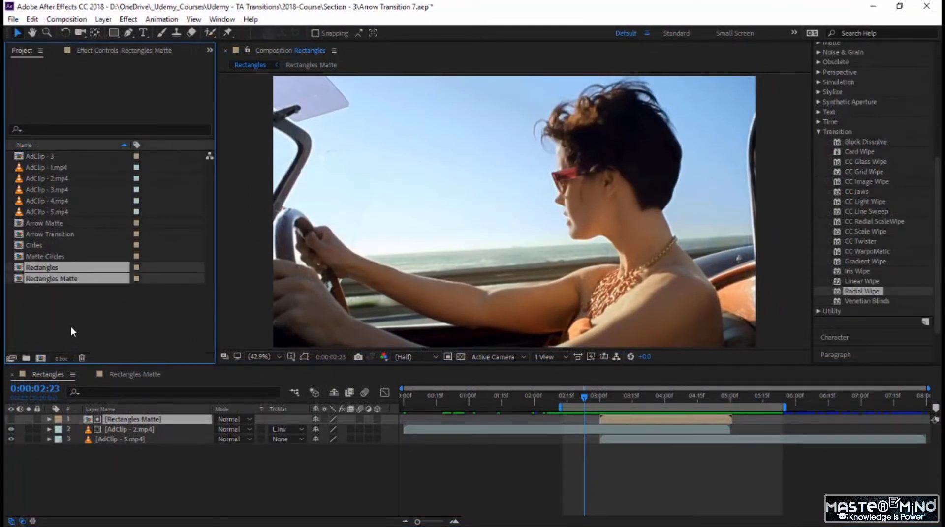
pyautogui.hotkey('ctrl', 'd')
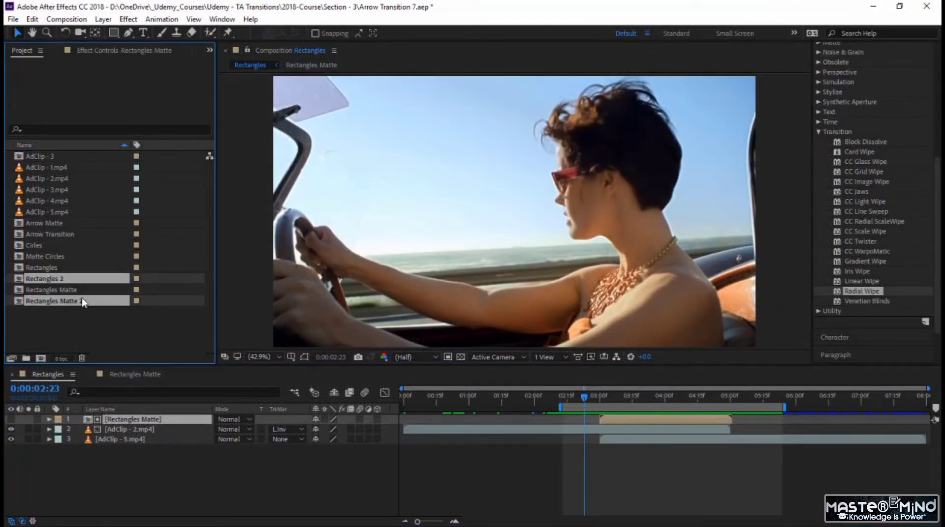
pyautogui.click(77, 315)
# - Open the Rectangles 2 composition and close all other composition views
pyautogui.click(57, 279)
pyautogui.doubleClick(58, 279)
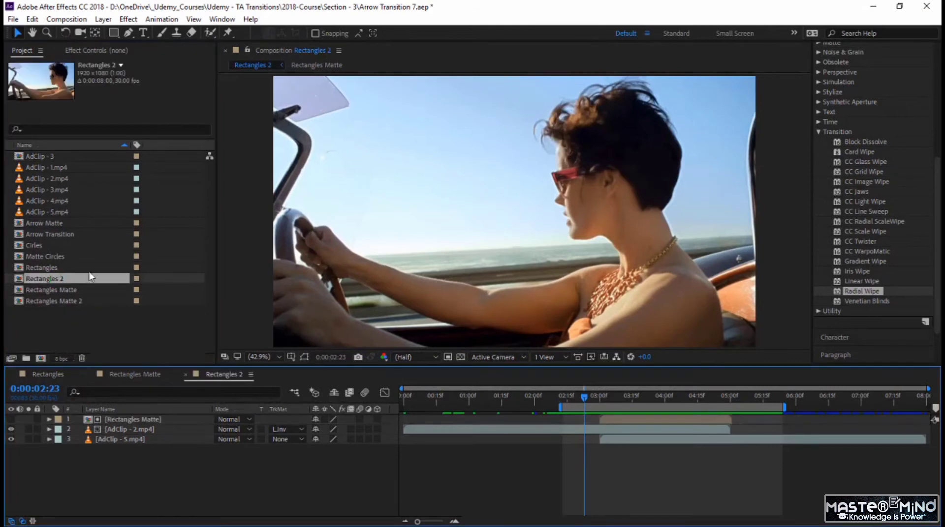
pyautogui.click(322, 51)
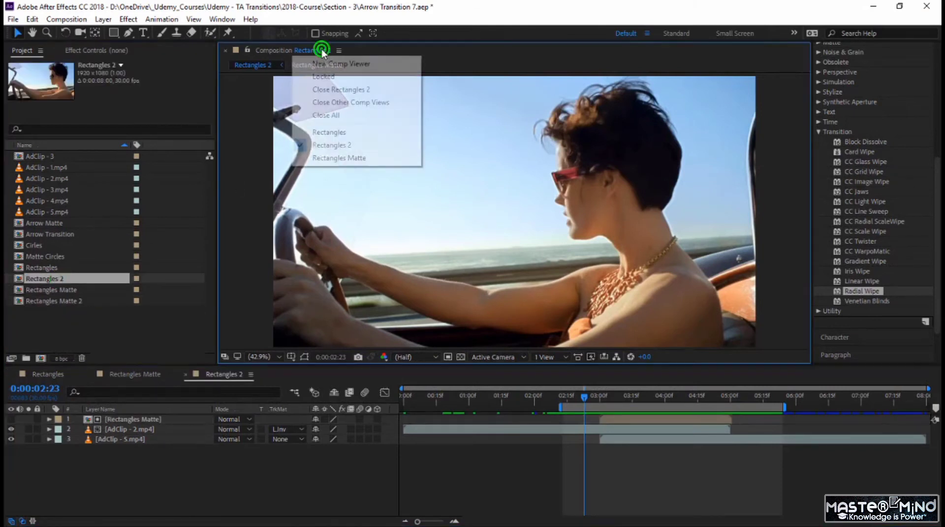
pyautogui.click(347, 102)
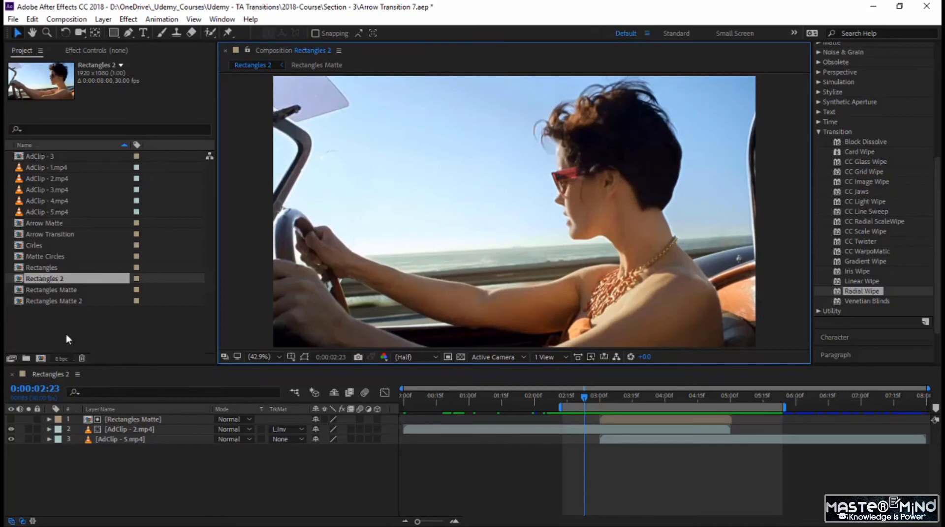
# - Replace the Rectangles Matte layer in Rectangles 2 with the Rectangles Matte 2 composition
pyautogui.click(127, 419)
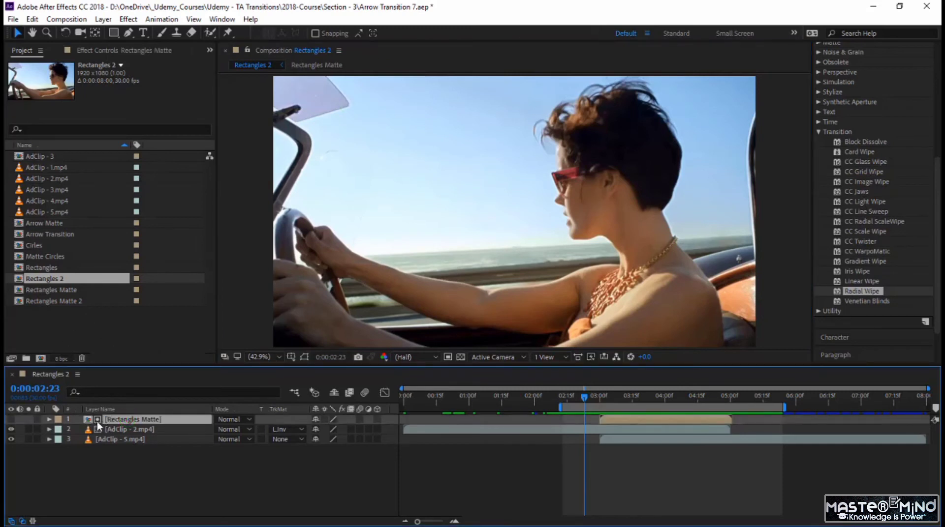
pyautogui.click(78, 302)
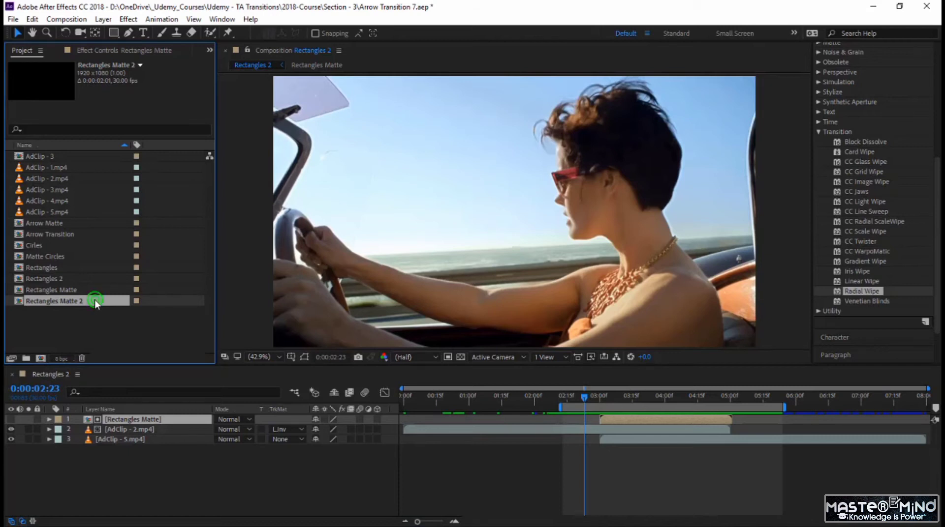
pyautogui.keyDown('alt'); pyautogui.moveTo(94, 299); pyautogui.dragTo(129, 418); pyautogui.keyUp('alt')
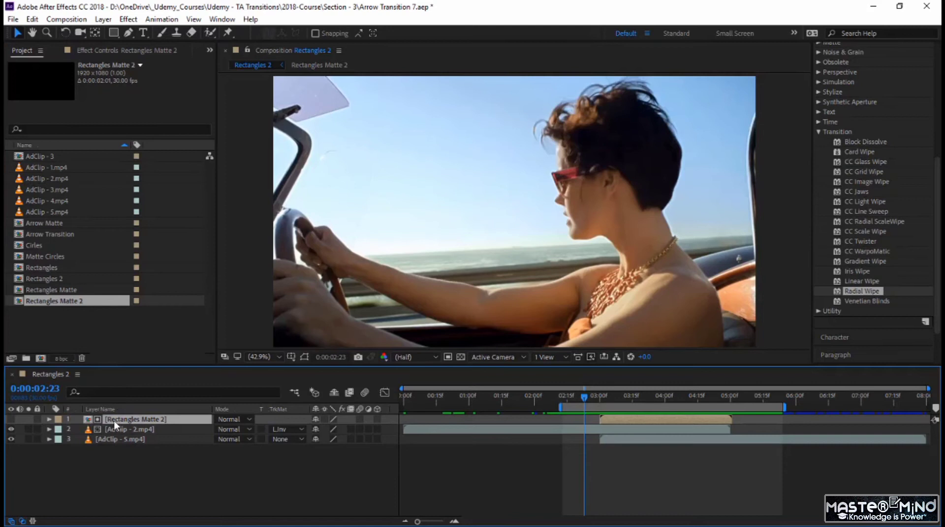
# - In Rectangles Matte 2, pre-compose all four shape layers into a new composition named Rectangles Both Sides, moving all attributes and opening it
pyautogui.click(158, 411)
pyautogui.doubleClick(139, 419)
pyautogui.moveTo(406, 398); pyautogui.dragTo(386, 471)
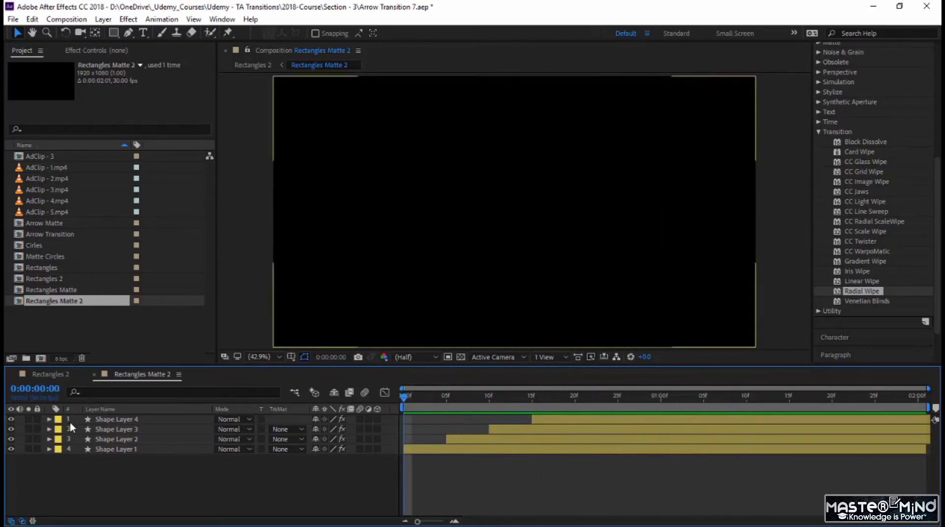
pyautogui.moveTo(135, 468); pyautogui.dragTo(121, 420)
pyautogui.rightClick(132, 437)
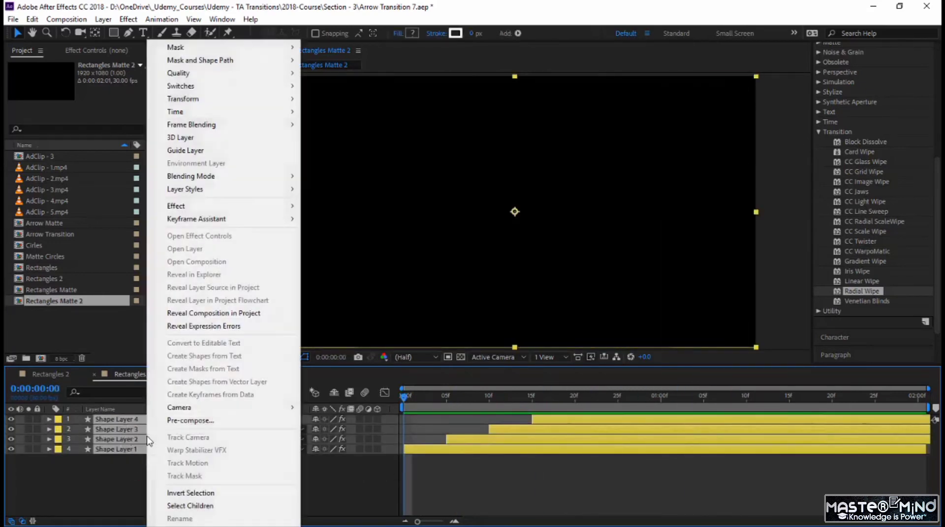
pyautogui.click(180, 421)
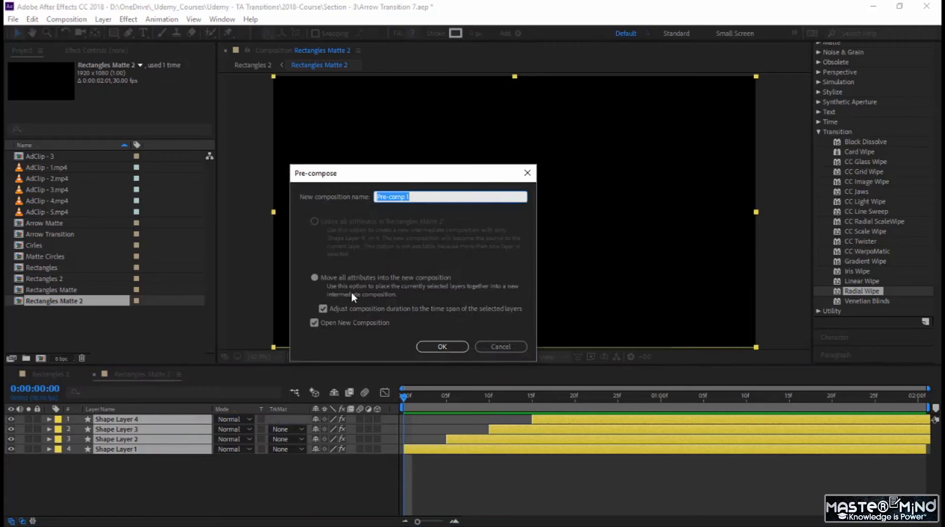
pyautogui.write('Rectangles Both Sides')
pyautogui.click(439, 346)
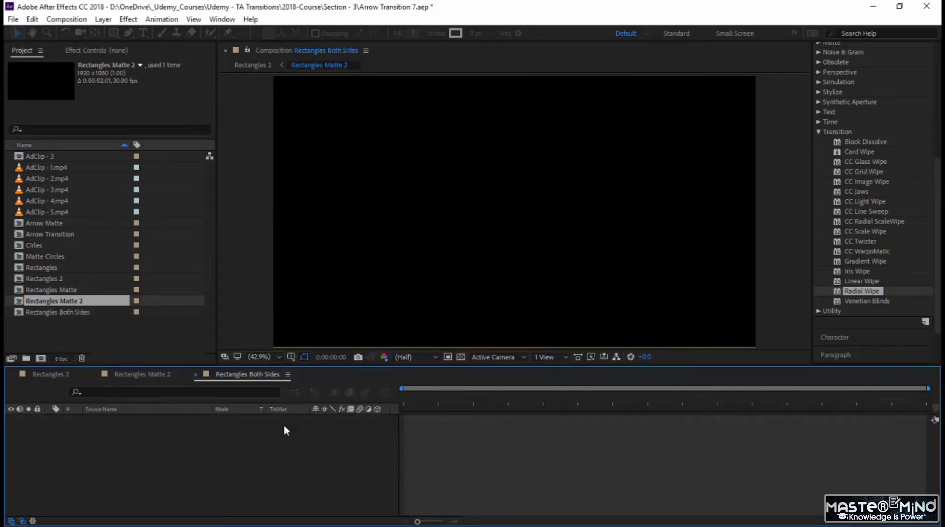
# - Add a second copy of Rectangles Both Sides beneath the existing layer in Rectangles Matte 2
pyautogui.click(155, 375)
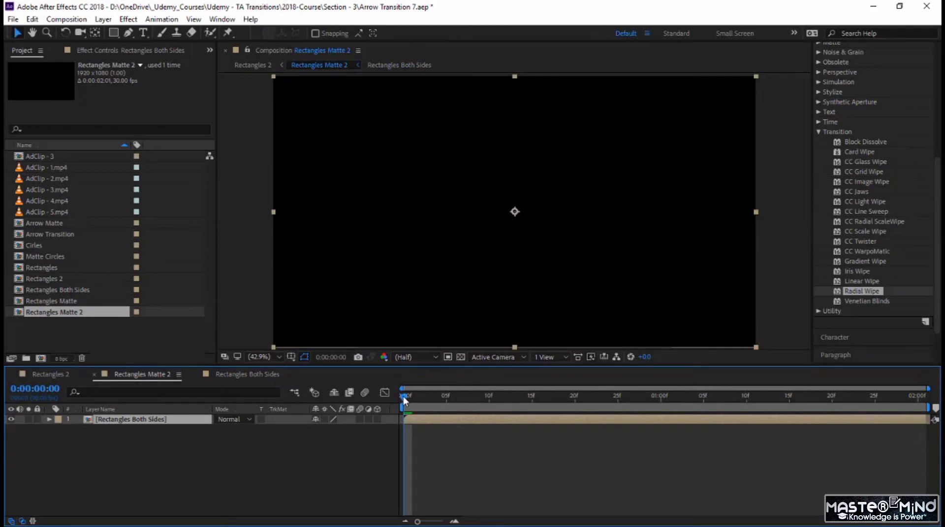
pyautogui.moveTo(403, 401); pyautogui.dragTo(413, 437)
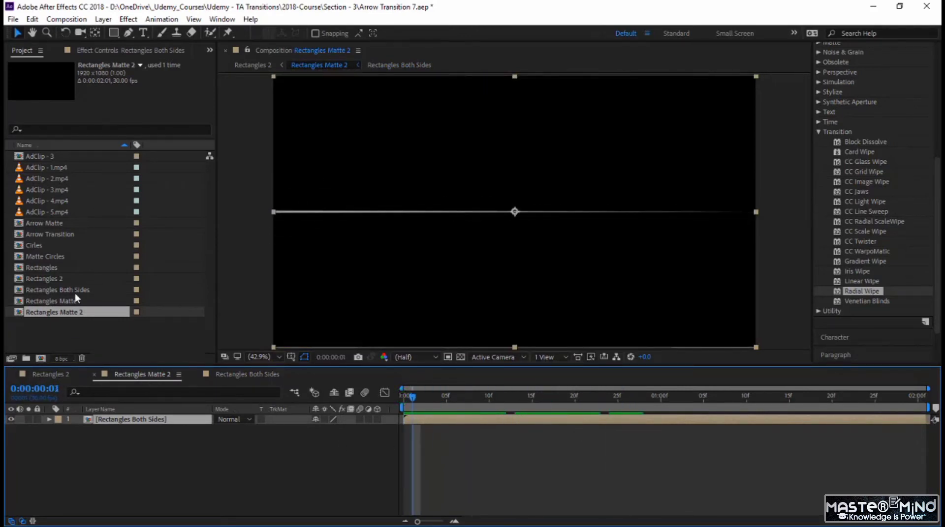
pyautogui.moveTo(75, 291); pyautogui.dragTo(102, 444)
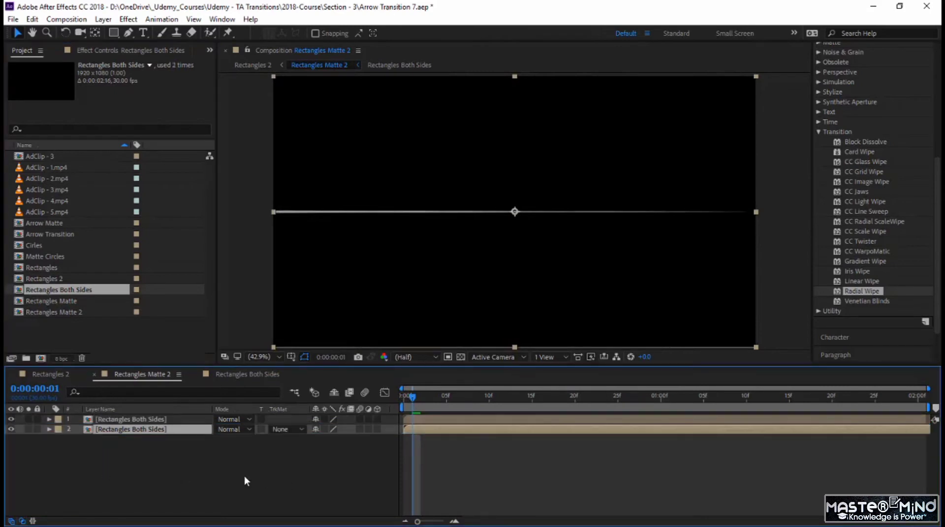
# - Set the rotation of the lower Rectangles Both Sides layer to 180° and play the matte from the start
pyautogui.moveTo(410, 399); pyautogui.dragTo(593, 418)
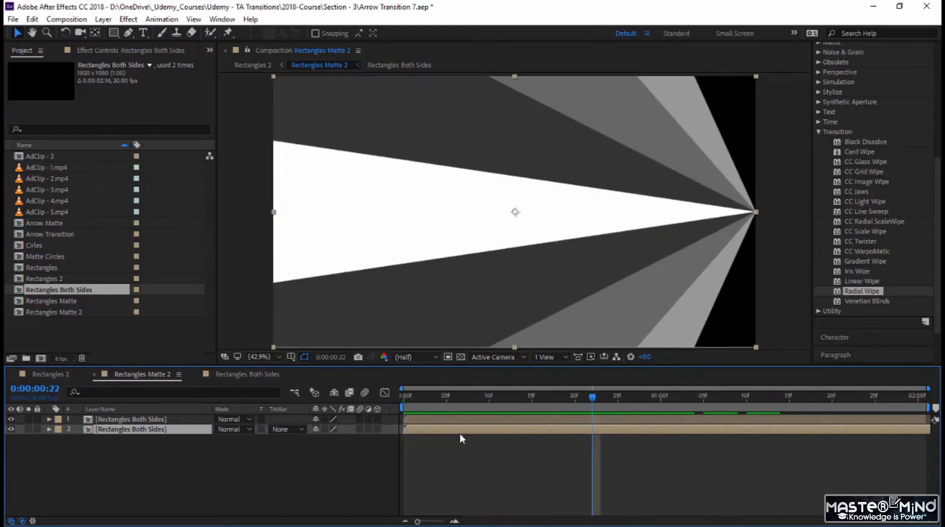
pyautogui.click(169, 452)
pyautogui.click(148, 430)
pyautogui.press('r')
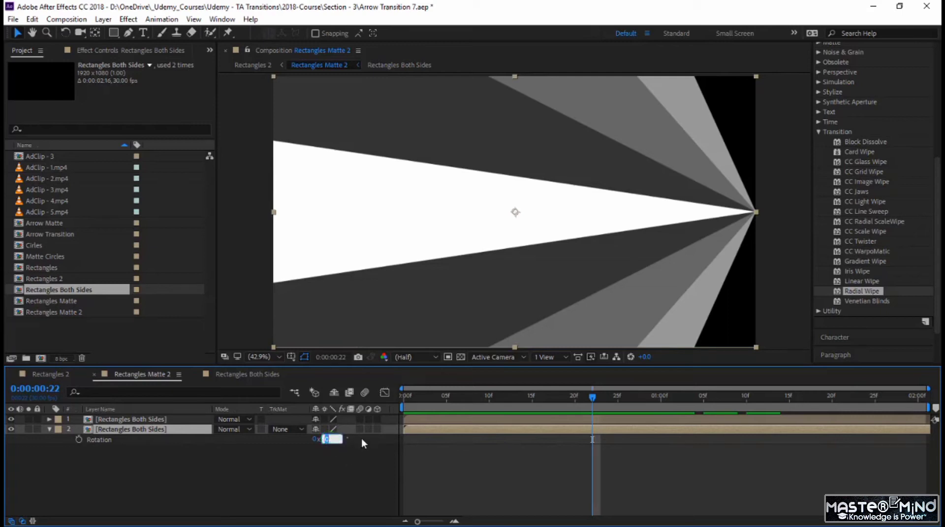
pyautogui.write('19')
pyautogui.write('0')
pyautogui.press('Return')
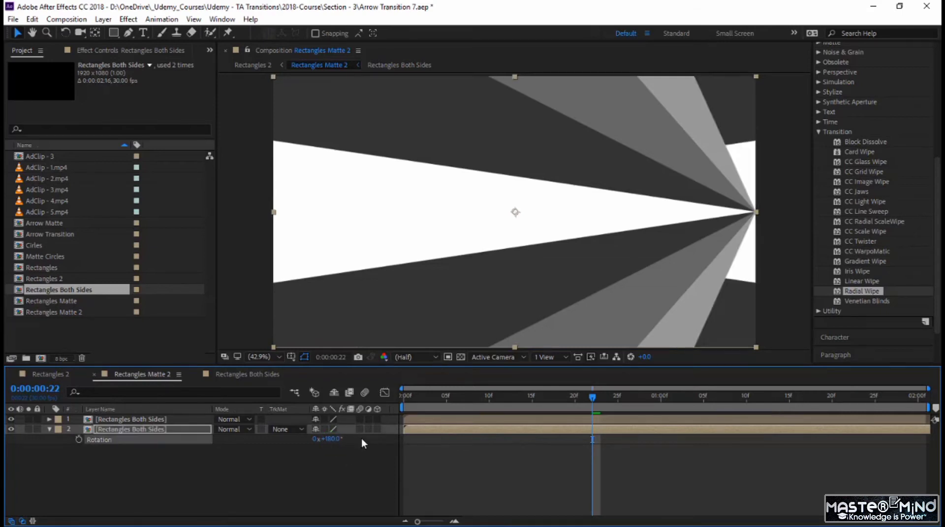
pyautogui.click(422, 419)
pyautogui.press('Home')
pyautogui.click(404, 399)
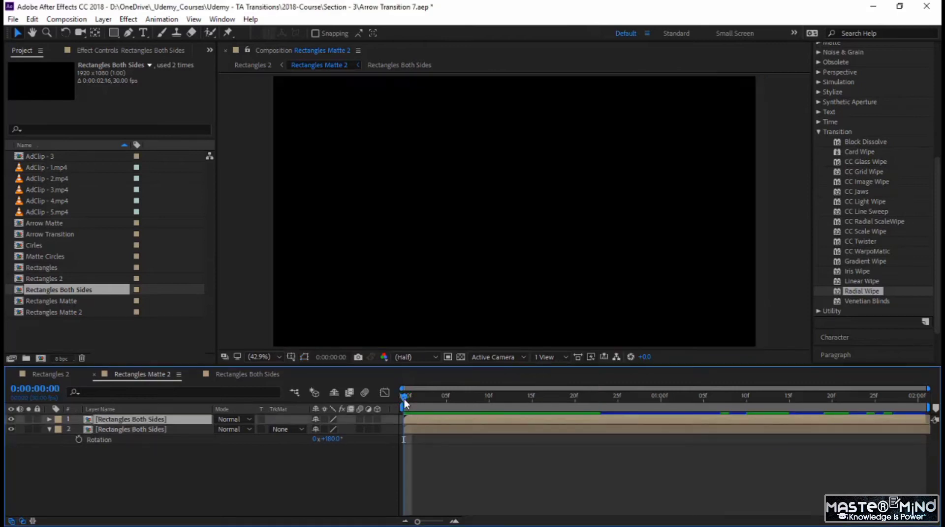
pyautogui.press('space')
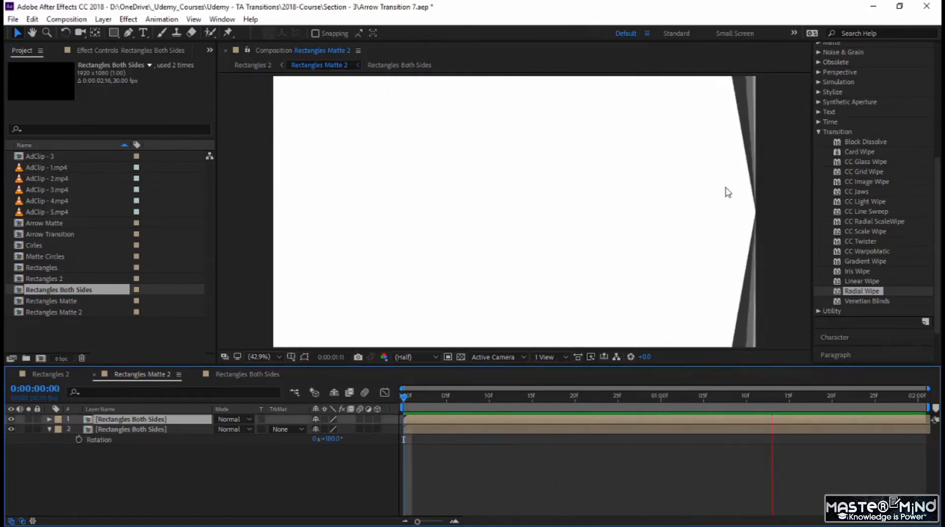
# - Set the upper Rectangles Both Sides layer's blending mode to Screen and preview the transition in Rectangles 2
pyautogui.moveTo(403, 396); pyautogui.dragTo(463, 413)
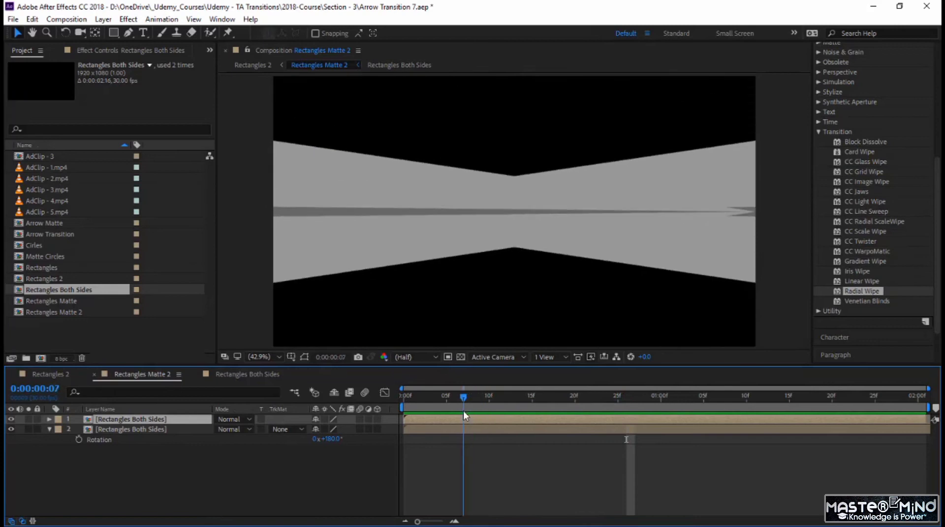
pyautogui.click(210, 459)
pyautogui.click(238, 421)
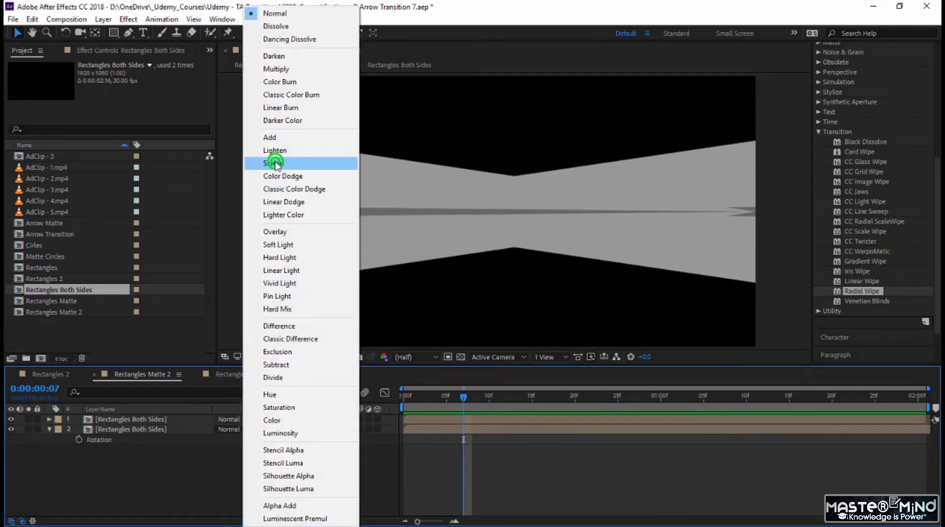
pyautogui.click(275, 164)
pyautogui.press('Home')
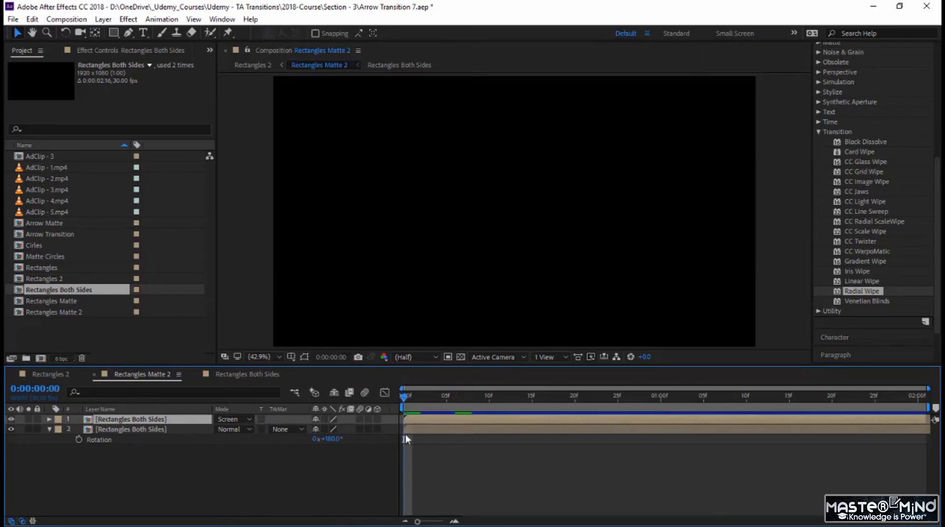
pyautogui.press('space')
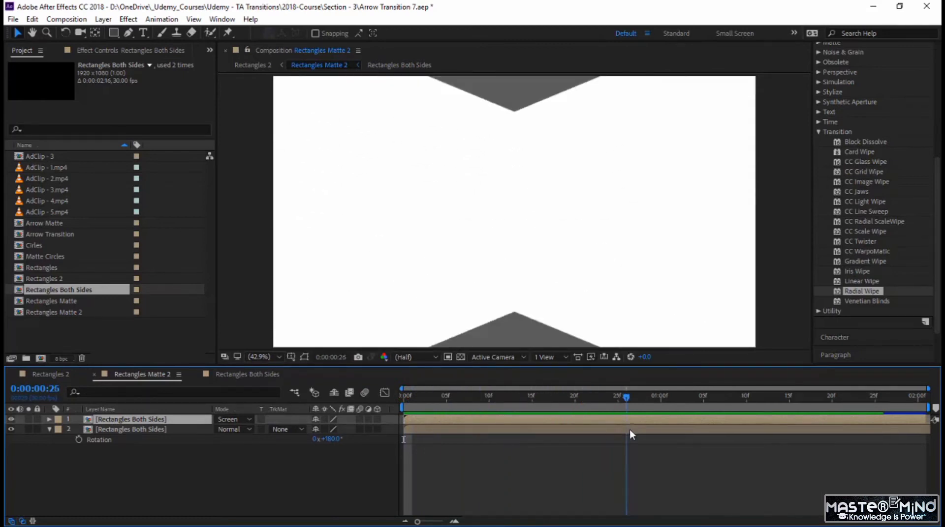
pyautogui.click(49, 375)
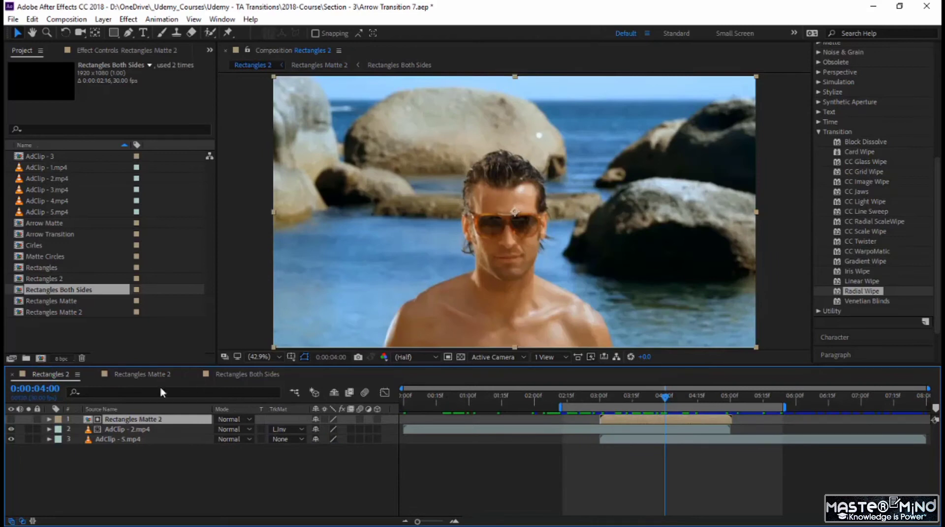
pyautogui.click(583, 398)
pyautogui.click(569, 397)
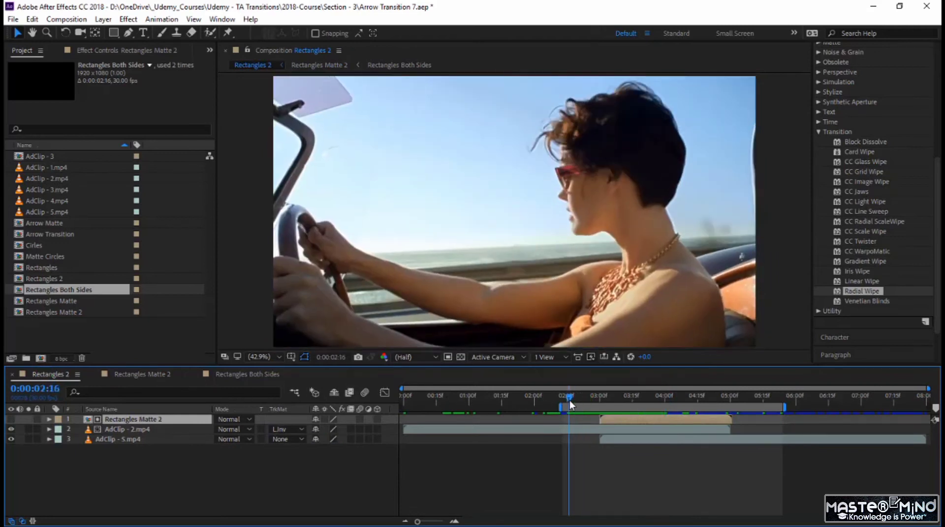
pyautogui.press('space')
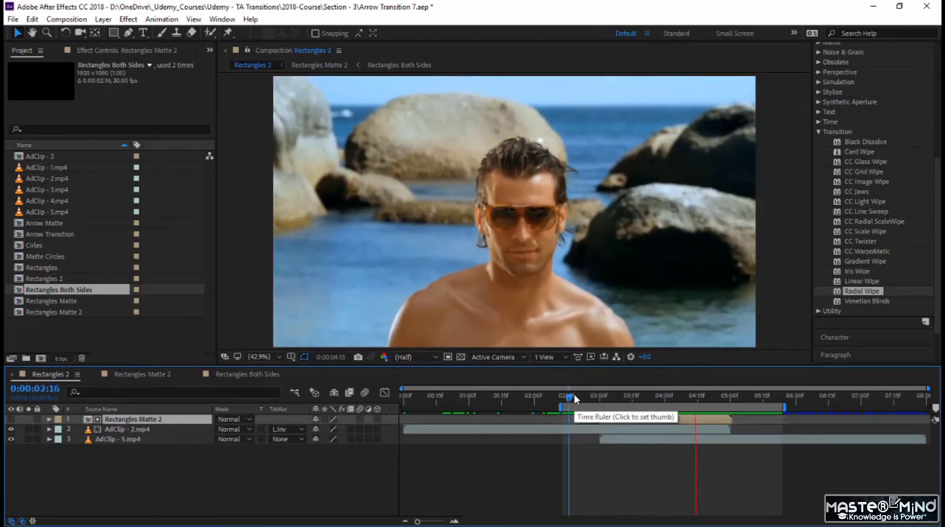
pyautogui.moveTo(566, 396); pyautogui.dragTo(580, 436)
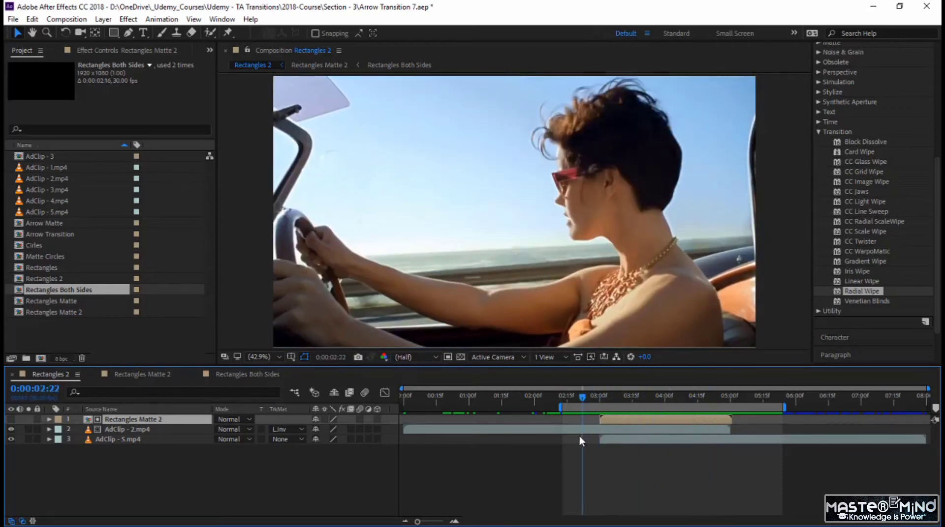
# - Change the upper Rectangles Both Sides layer's blending mode to Multiply in Rectangles Matte 2 and preview the transition in Rectangles 2
pyautogui.click(156, 374)
pyautogui.click(230, 420)
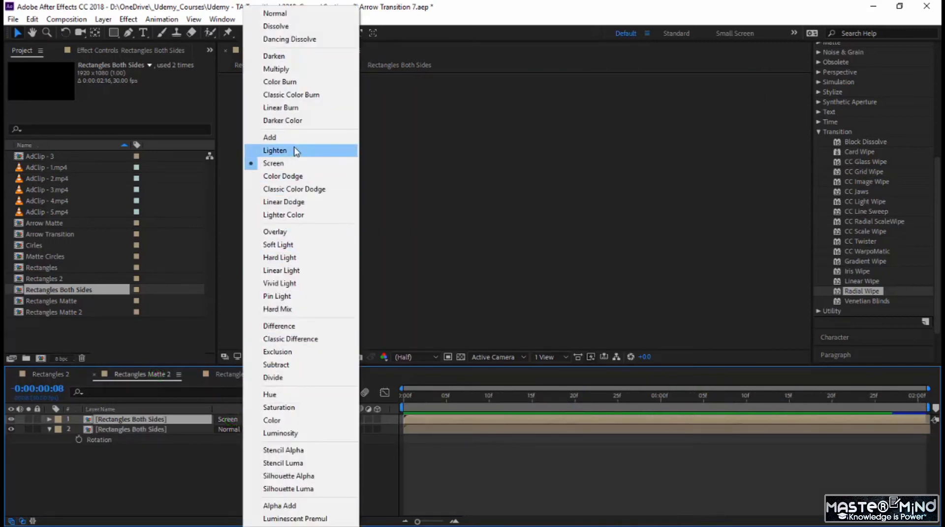
pyautogui.click(275, 69)
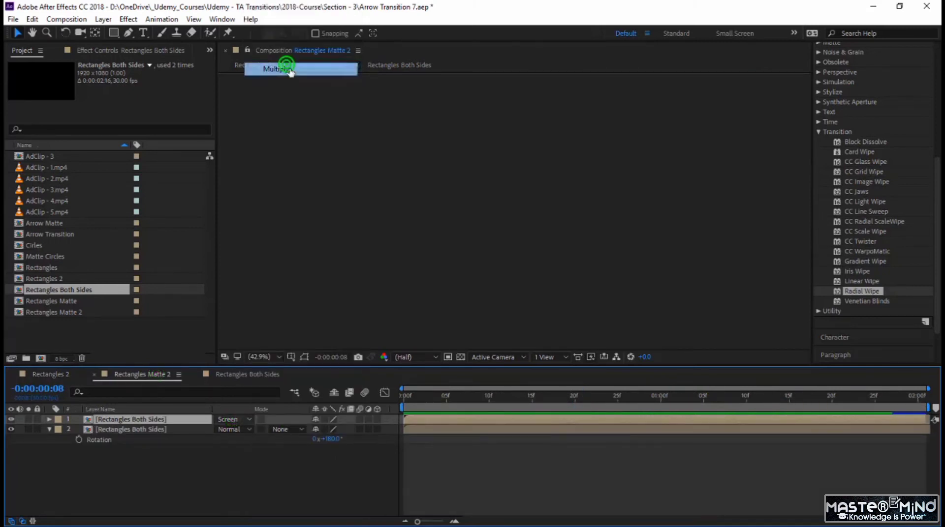
pyautogui.moveTo(411, 401); pyautogui.dragTo(668, 438)
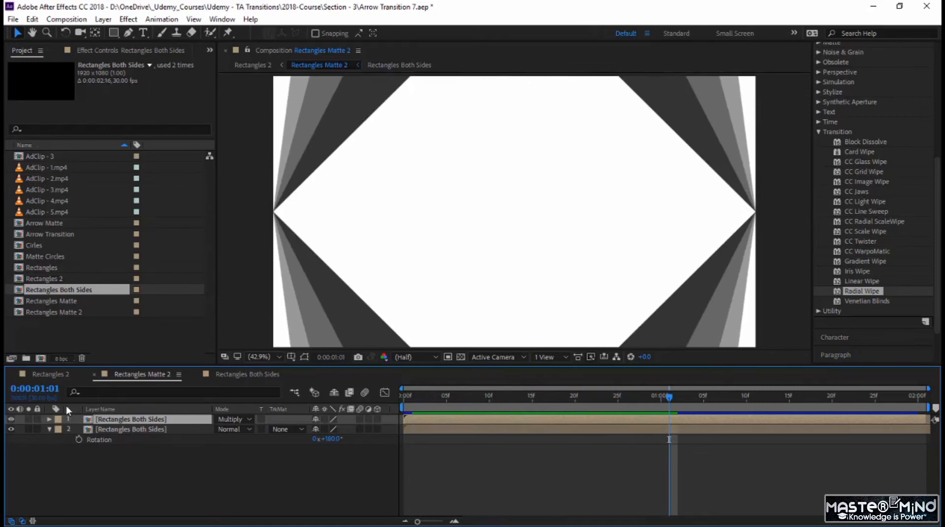
pyautogui.click(53, 374)
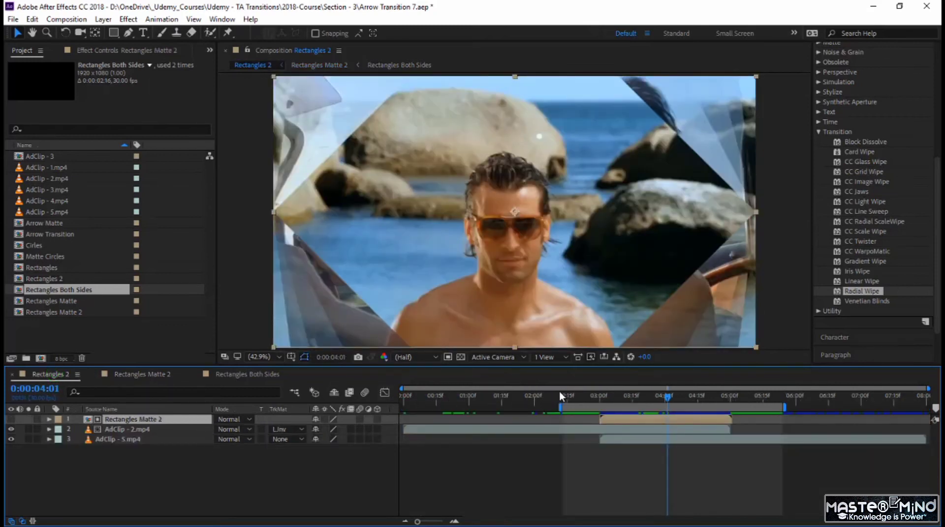
pyautogui.click(573, 394)
pyautogui.press('space')
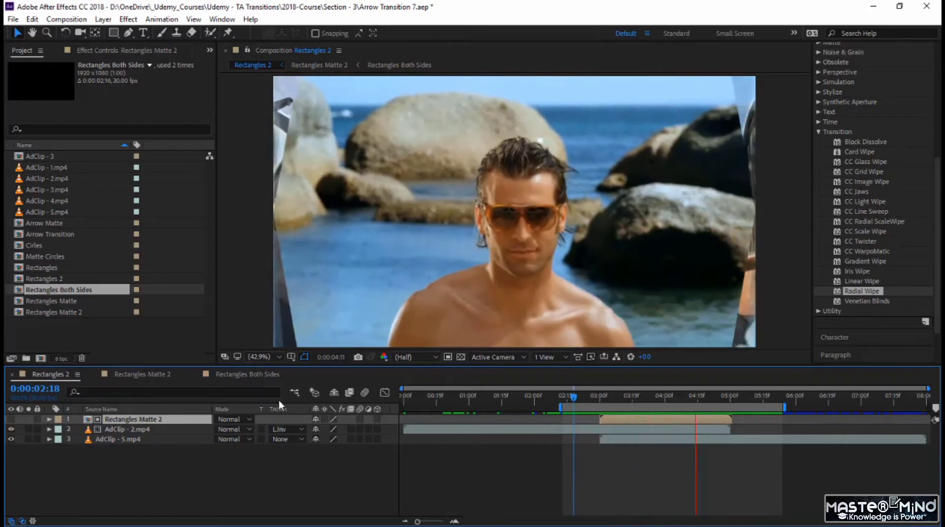
# - Return to the Rectangles Matte 2 composition and scrub through its matte animation
pyautogui.click(270, 374)
pyautogui.click(161, 376)
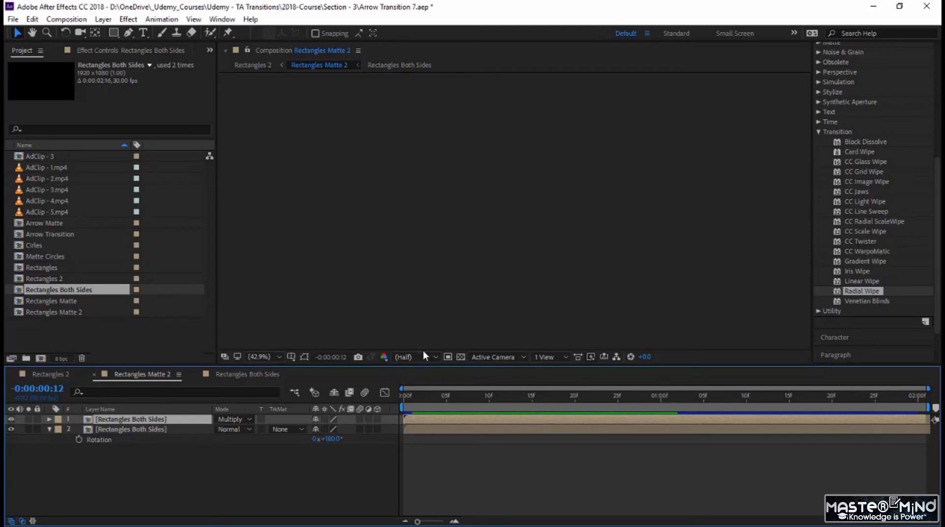
pyautogui.moveTo(434, 392); pyautogui.dragTo(463, 394)
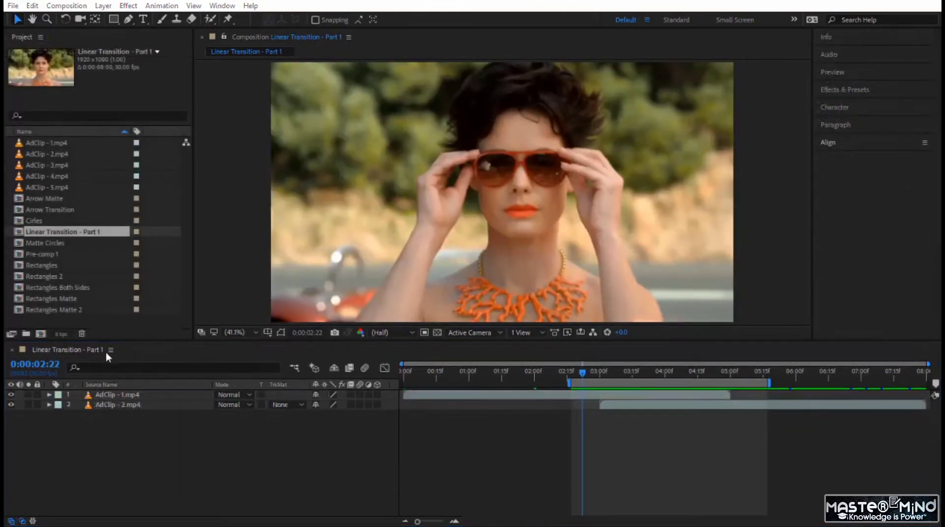
# - Add a full-frame rectangle shape layer to Linear Transition - Part 1 and set its fill colour to white (FFFFFF)
pyautogui.click(259, 429)
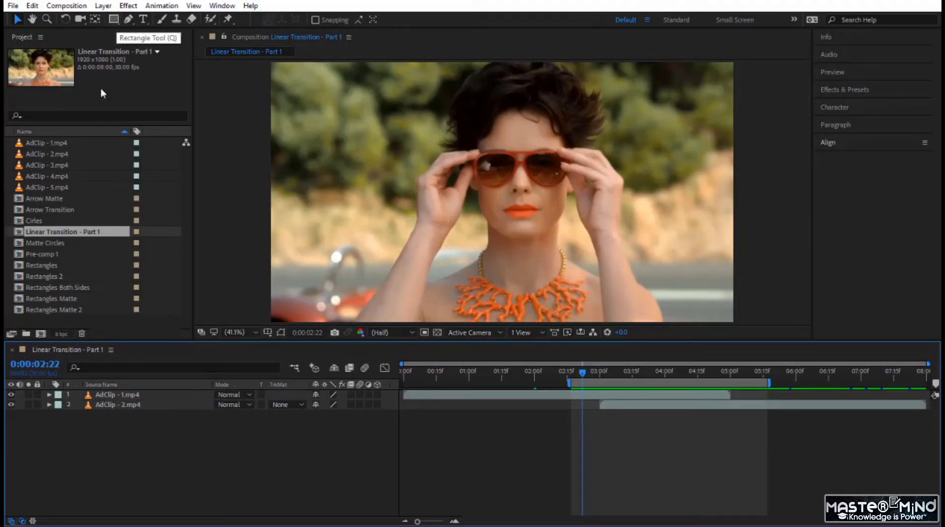
pyautogui.doubleClick(114, 19)
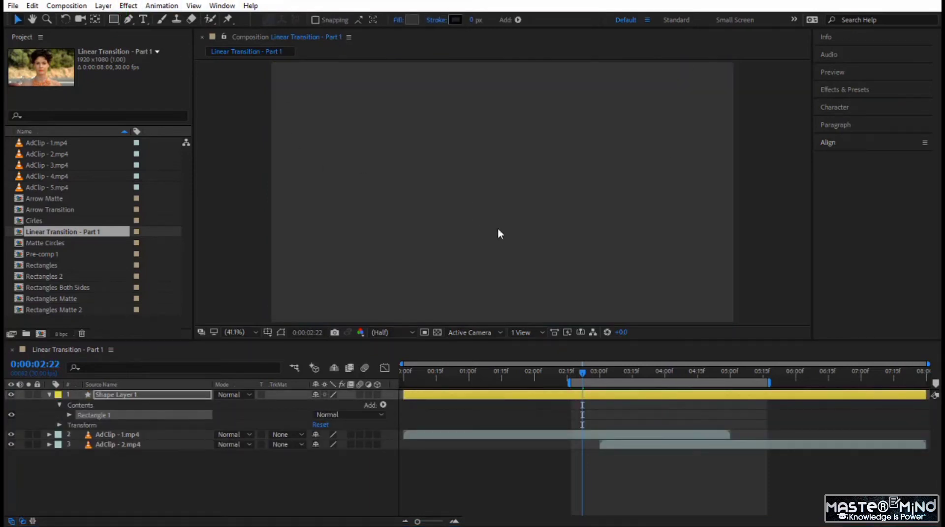
pyautogui.click(411, 20)
pyautogui.moveTo(630, 264); pyautogui.dragTo(554, 183)
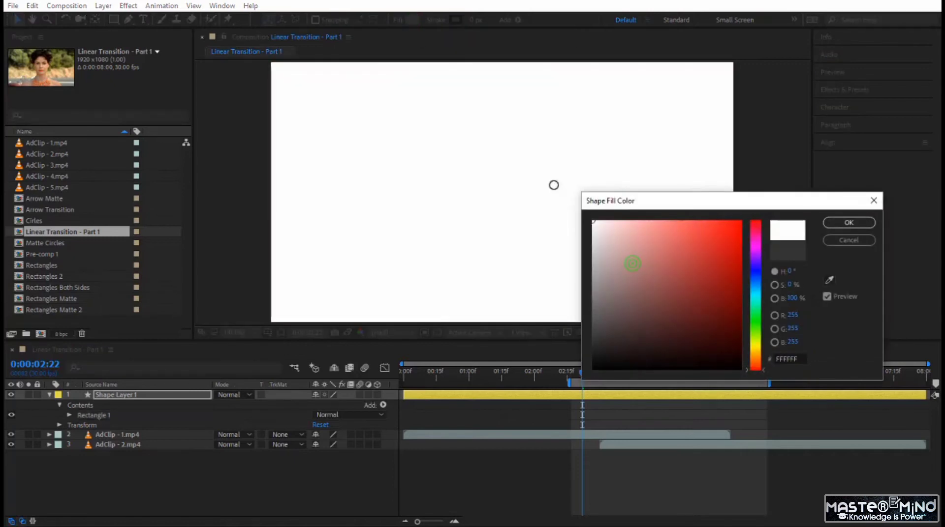
pyautogui.click(847, 224)
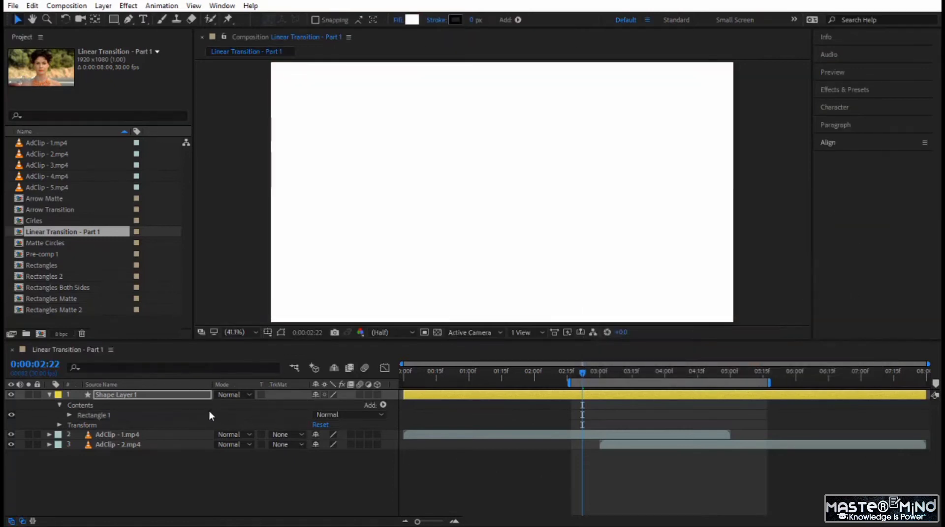
# - Trim the shape layer's end to 0:00:02:00 and pre-compose it, adjusting the composition duration to the layer's time span and opening the new composition
pyautogui.moveTo(582, 370); pyautogui.dragTo(536, 385)
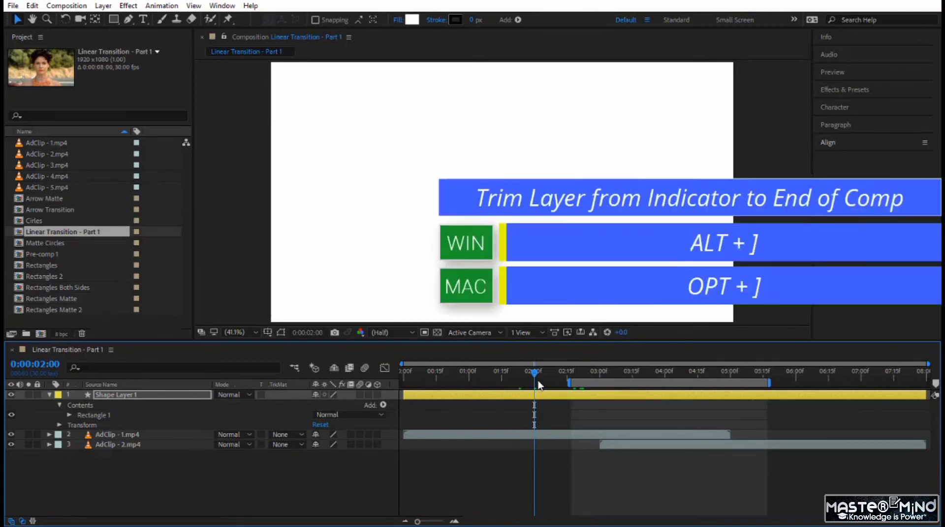
pyautogui.hotkey('alt', ']')
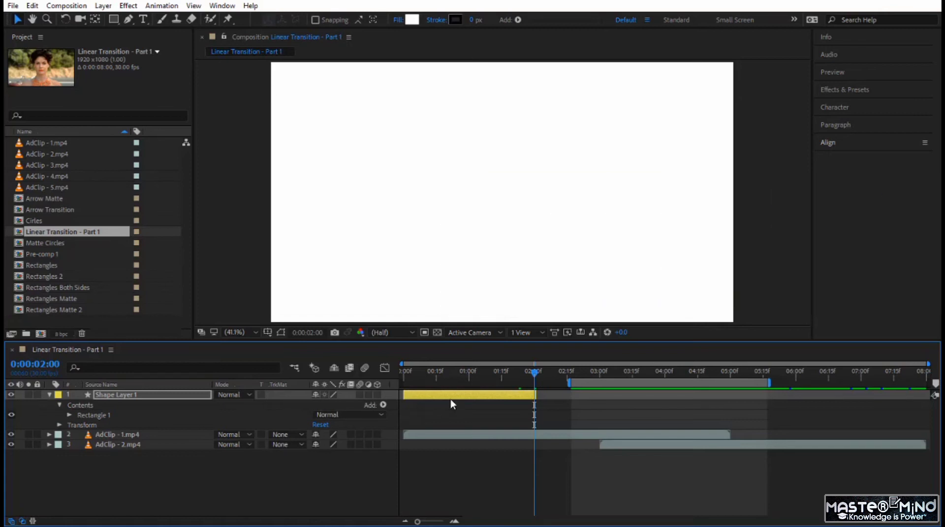
pyautogui.rightClick(182, 392)
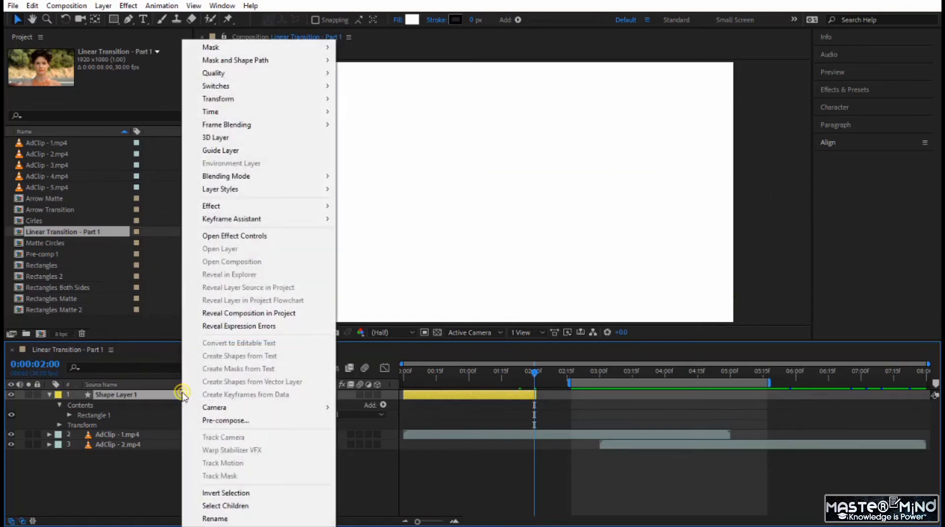
pyautogui.click(215, 422)
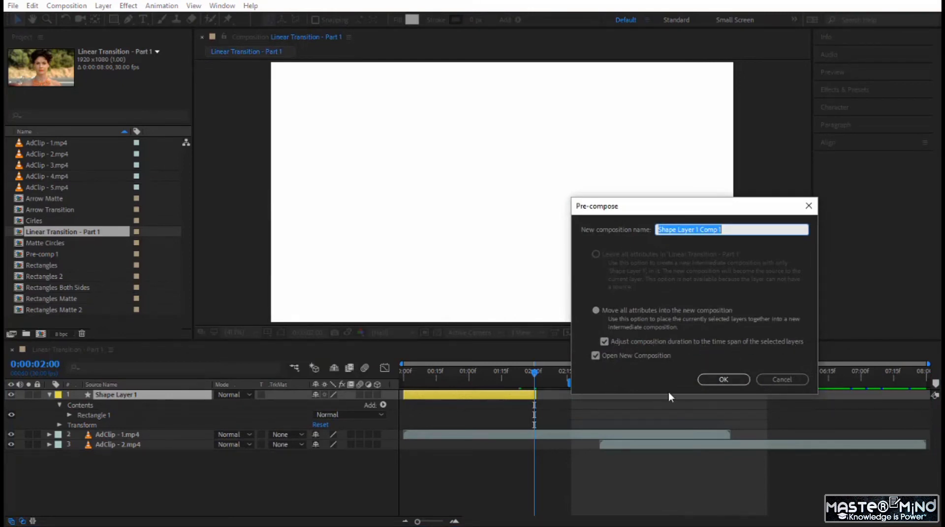
pyautogui.click(723, 379)
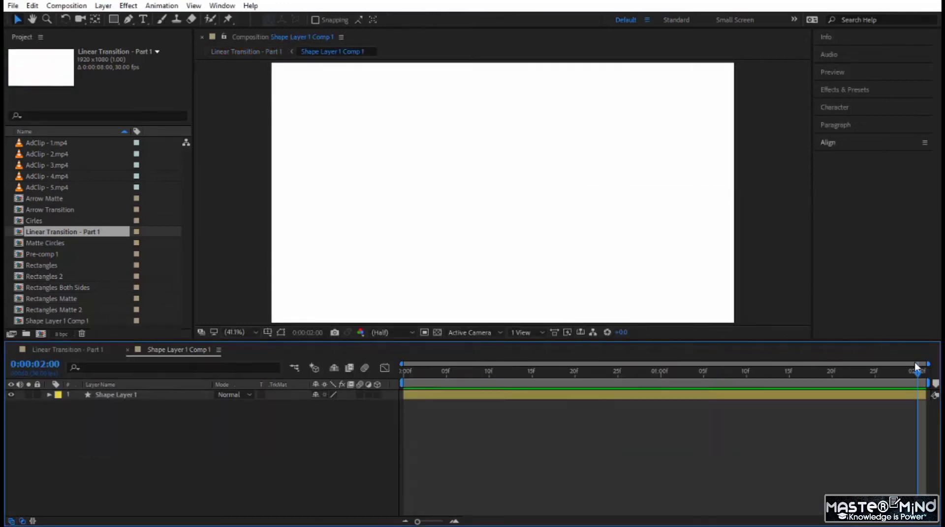
# - Apply the Linear Wipe animation preset from Transitions - Wipes to Shape Layer 1 at 0:00:00:00
pyautogui.press('Home')
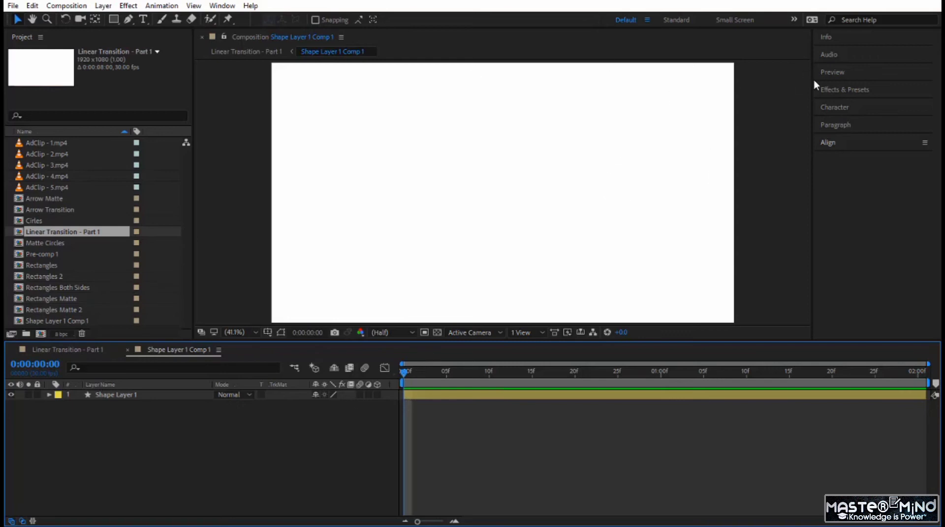
pyautogui.click(834, 91)
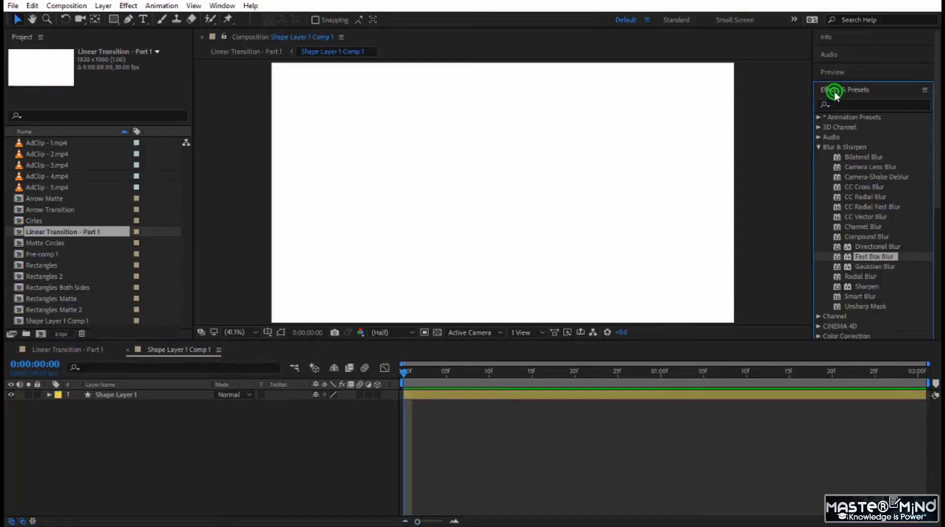
pyautogui.click(818, 146)
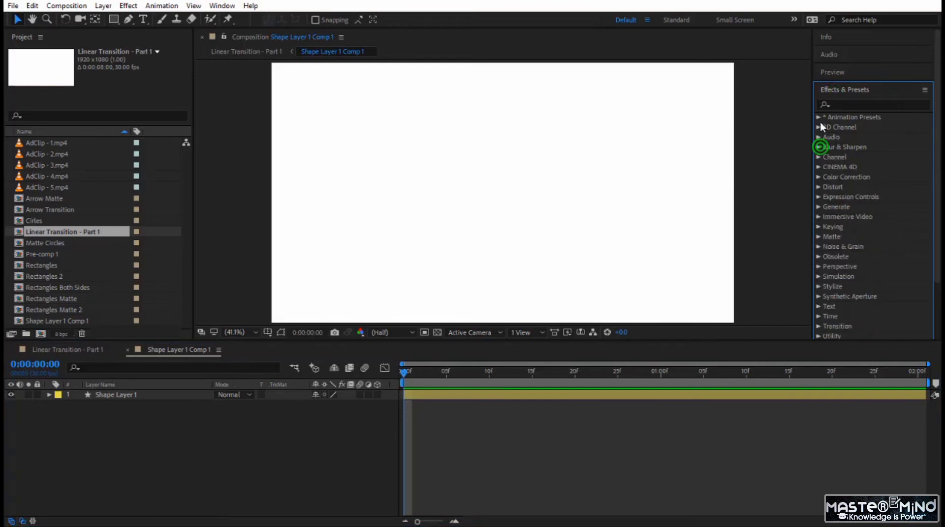
pyautogui.click(819, 118)
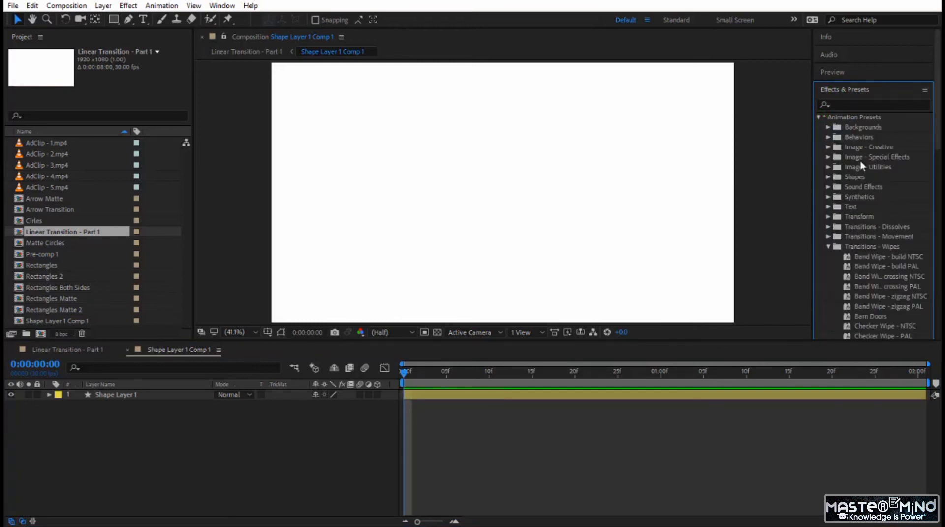
pyautogui.click(858, 245)
pyautogui.scroll(-1, 860, 251)
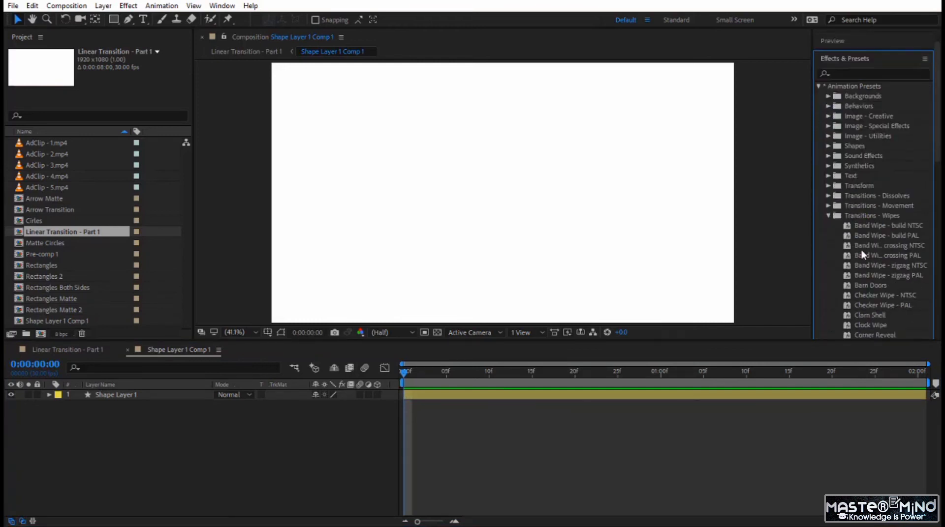
pyautogui.scroll(-5, 877, 230)
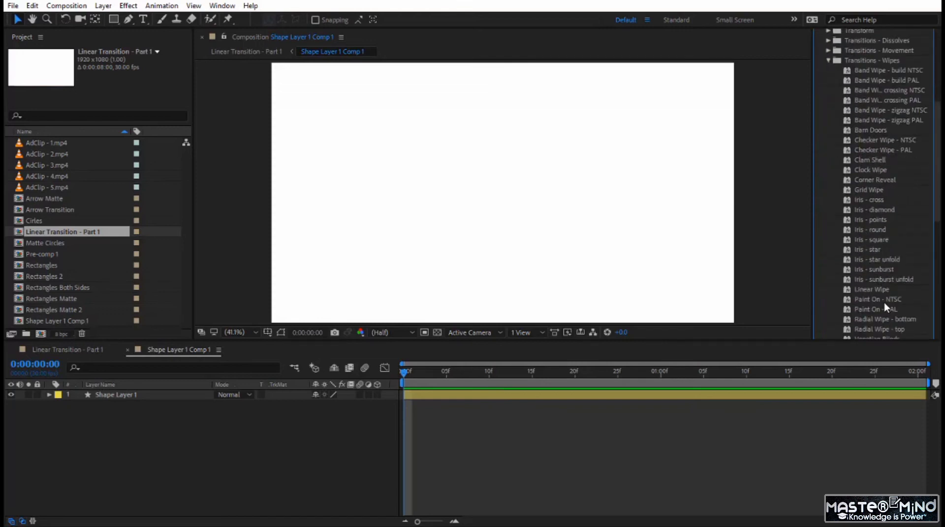
pyautogui.moveTo(879, 291); pyautogui.dragTo(855, 294)
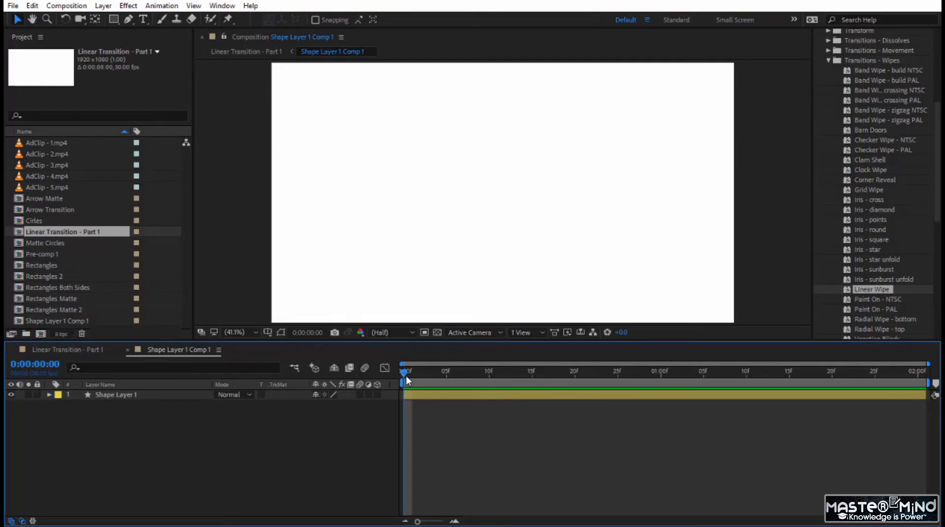
pyautogui.moveTo(405, 376); pyautogui.dragTo(541, 383)
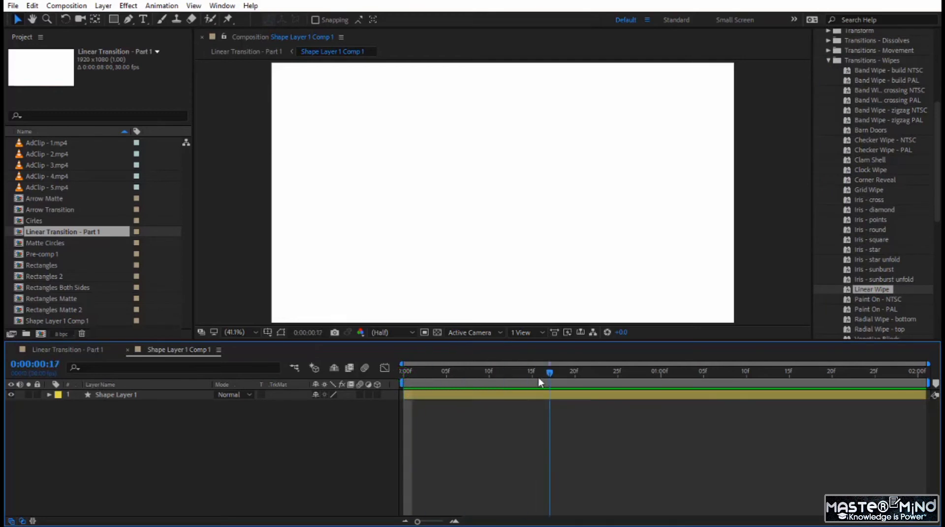
pyautogui.press('Home')
pyautogui.moveTo(873, 291); pyautogui.dragTo(477, 396)
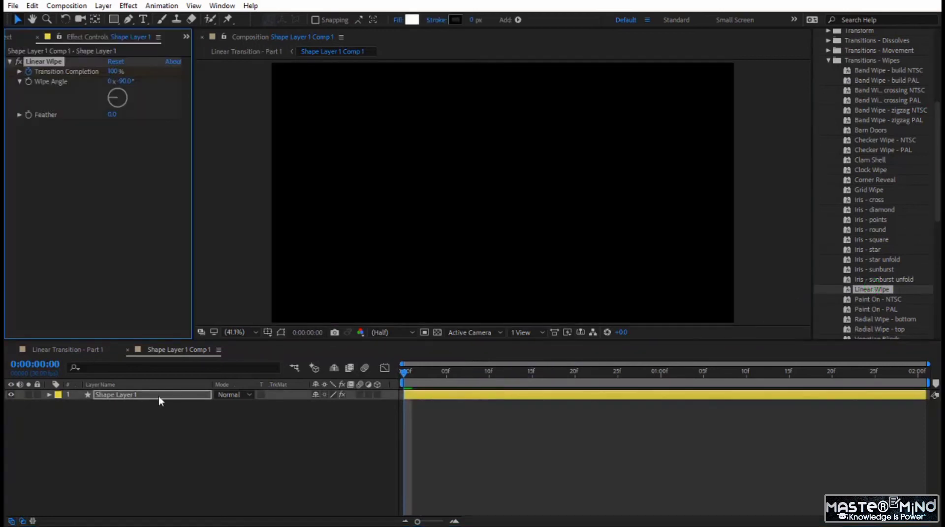
# - Easy Ease both Transition Completion keyframes and reshape their speed graph so the wipe peaks early and slows gradually while previewing it
pyautogui.click(149, 392)
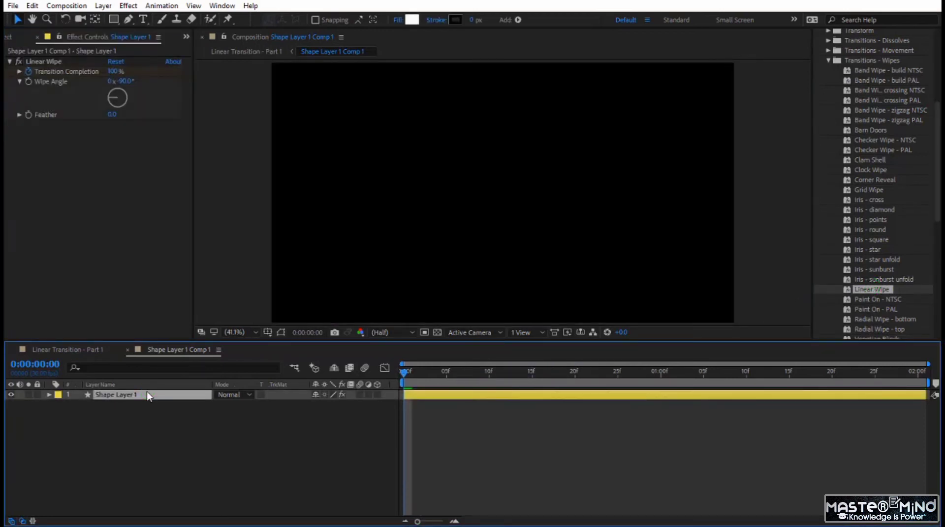
pyautogui.press('u')
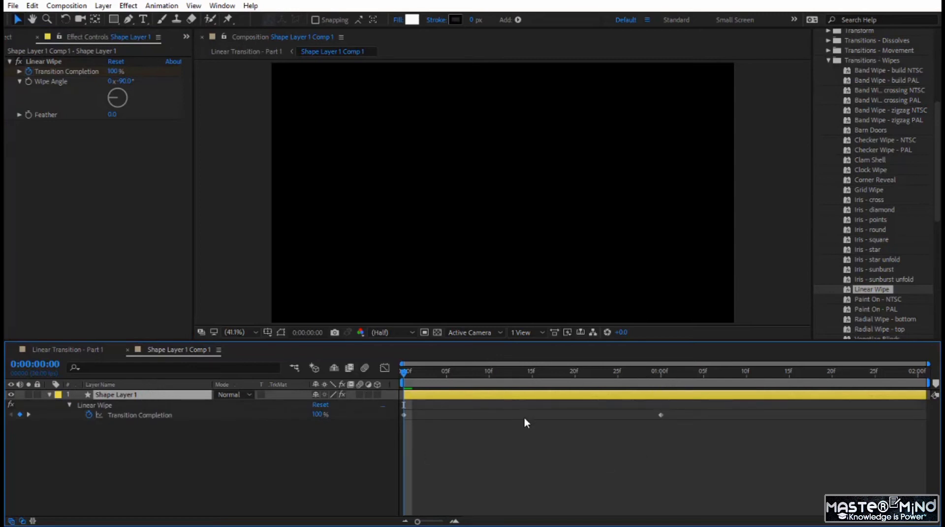
pyautogui.press('space')
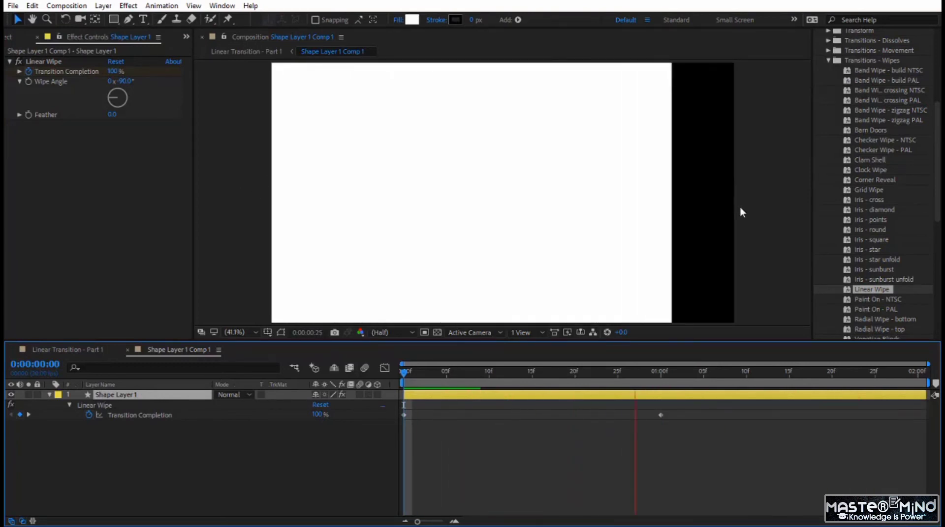
pyautogui.moveTo(713, 458); pyautogui.dragTo(401, 405)
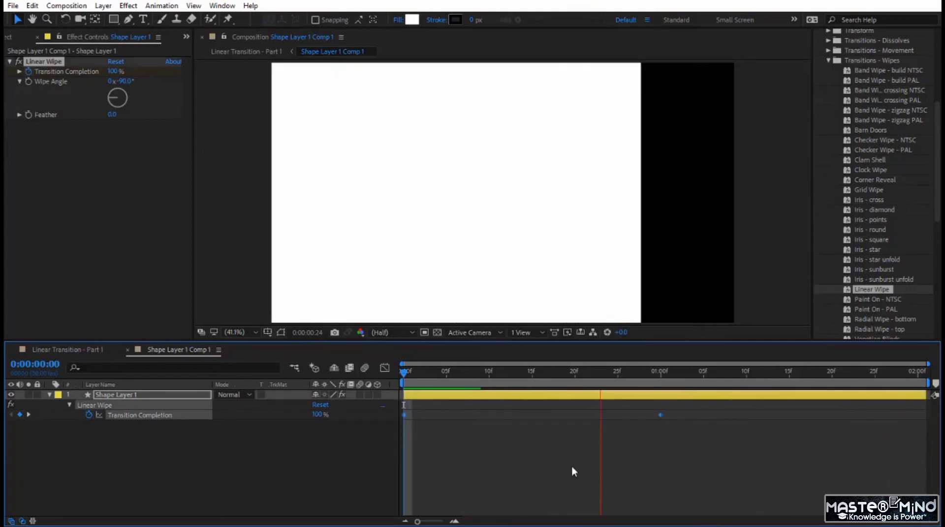
pyautogui.press('F9')
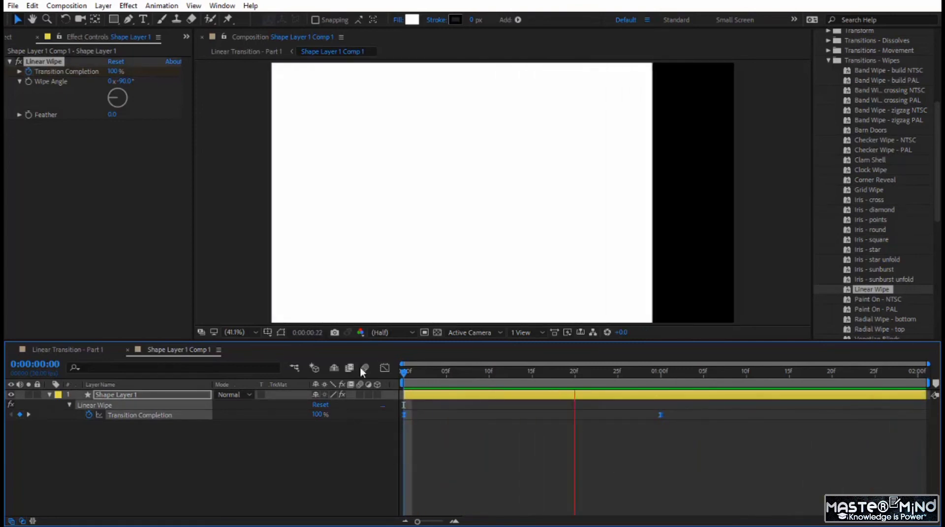
pyautogui.click(384, 370)
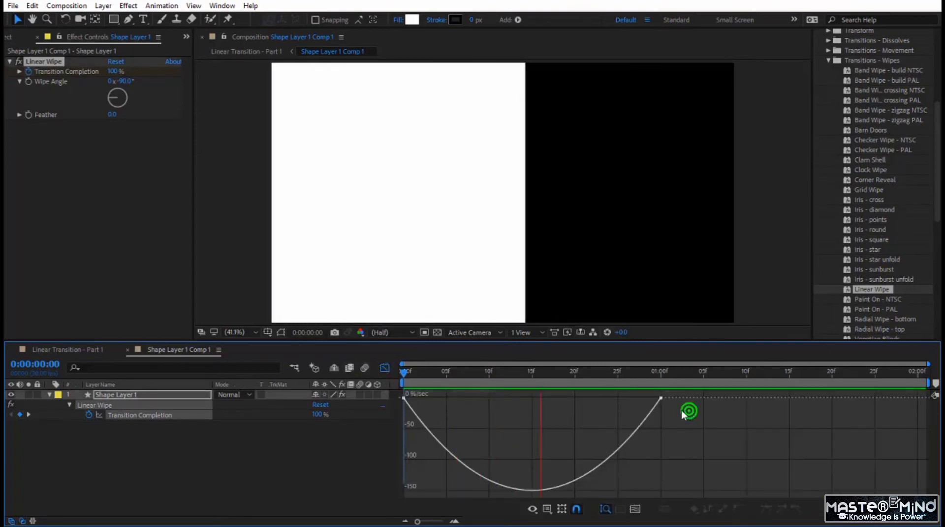
pyautogui.moveTo(617, 398); pyautogui.dragTo(496, 400)
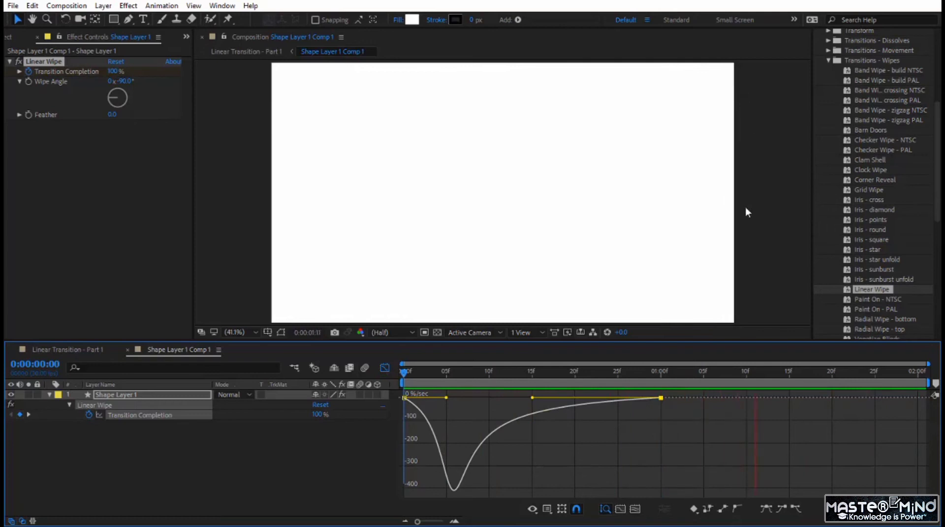
pyautogui.click(384, 370)
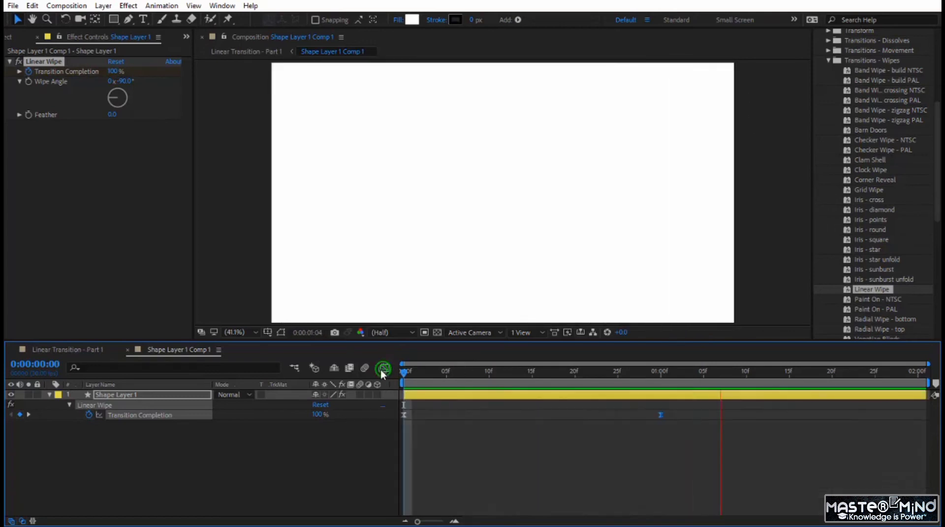
# - Rename the shape layer's composition as Linear Matte
pyautogui.rightClick(160, 350)
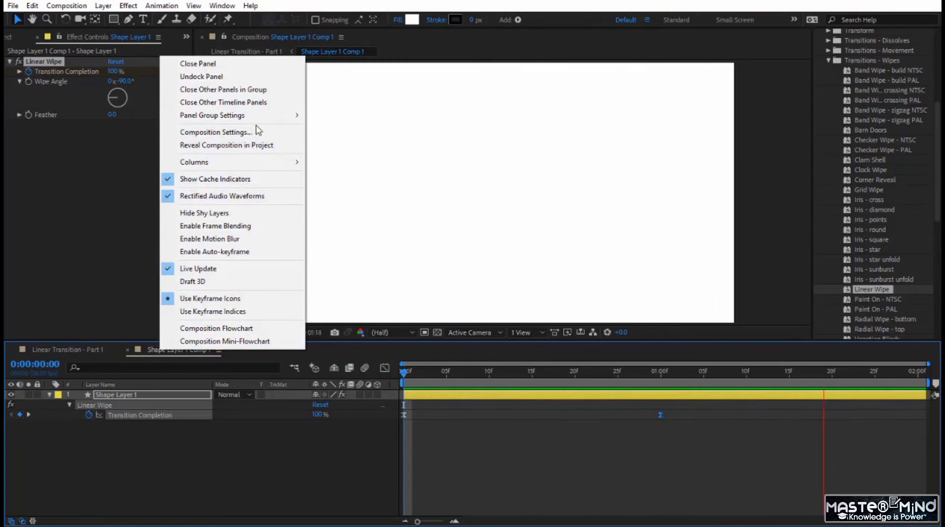
pyautogui.click(255, 131)
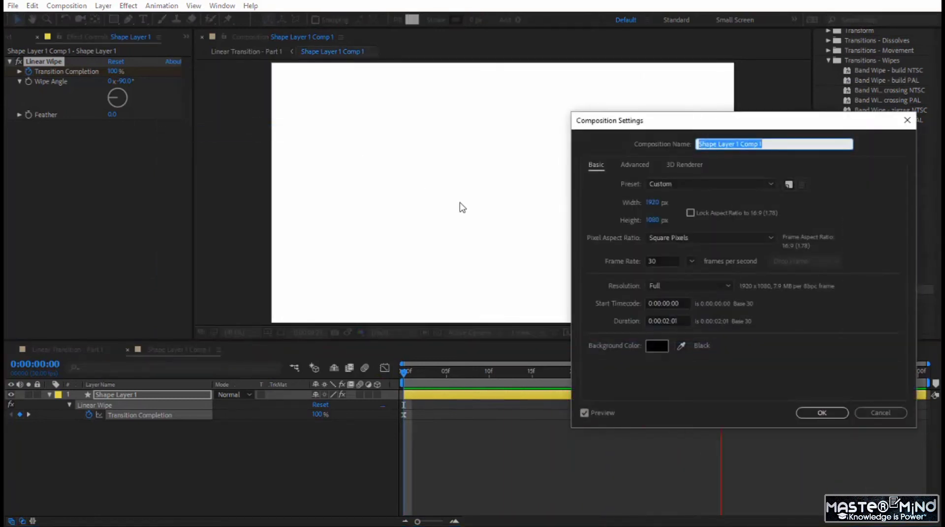
pyautogui.write('Linear Matte')
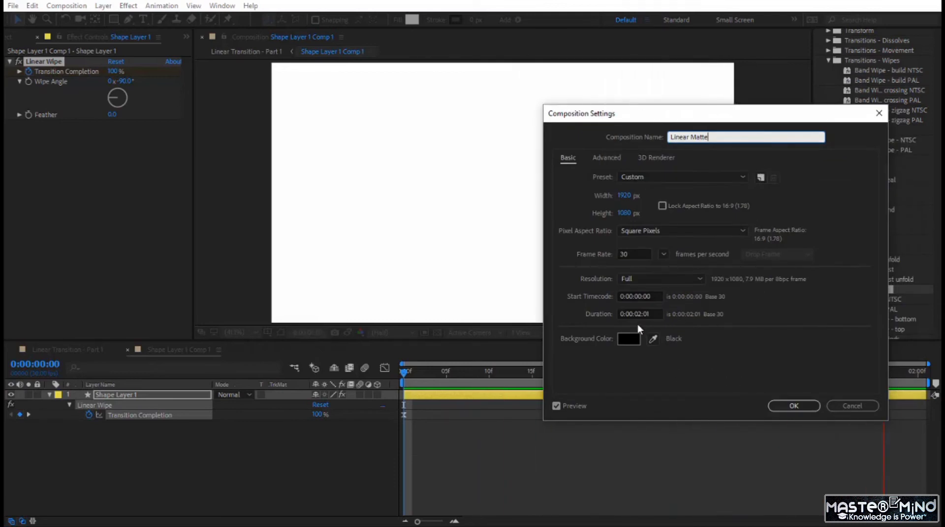
pyautogui.click(799, 405)
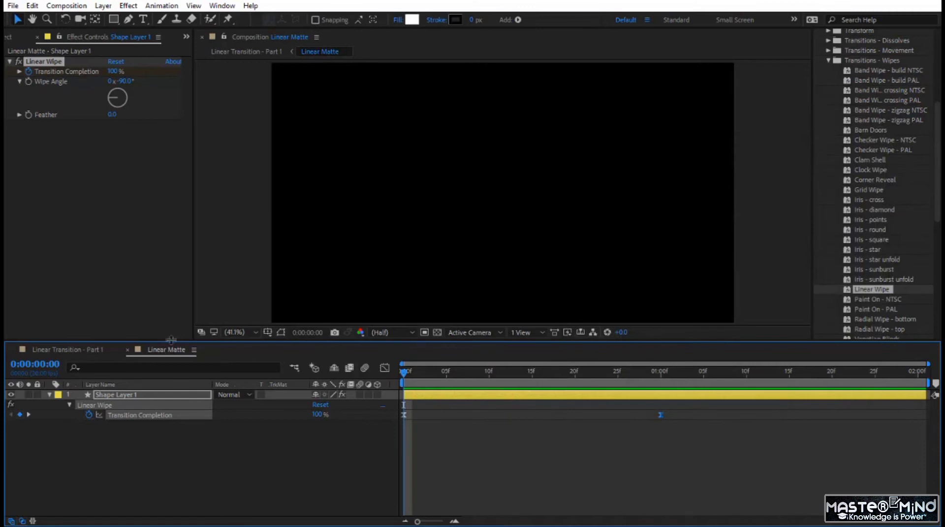
# - In Linear Transition - Part 1, move the Linear Matte layer to the start of AdClip - 2.mp4 and set AdClip - 1.mp4's track matte to Luma Inverted Matte
pyautogui.click(88, 353)
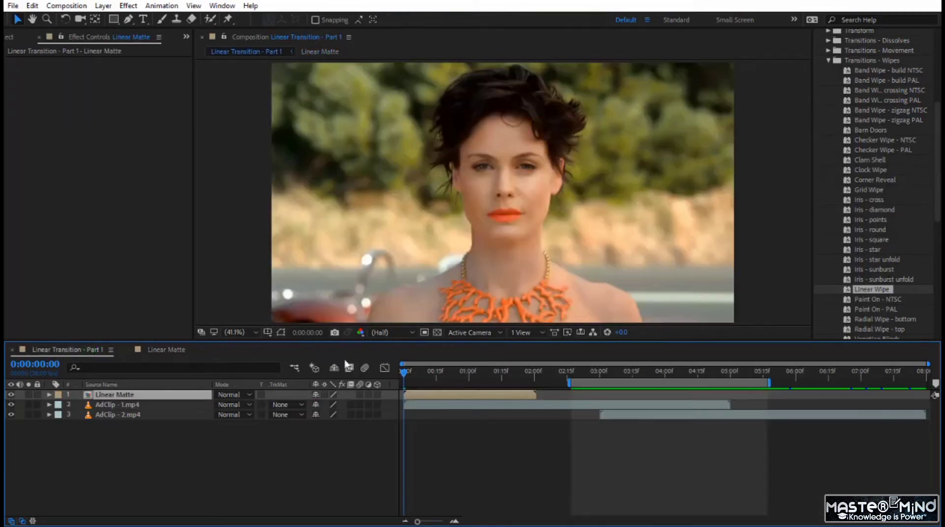
pyautogui.click(528, 395)
pyautogui.moveTo(529, 394); pyautogui.dragTo(627, 396)
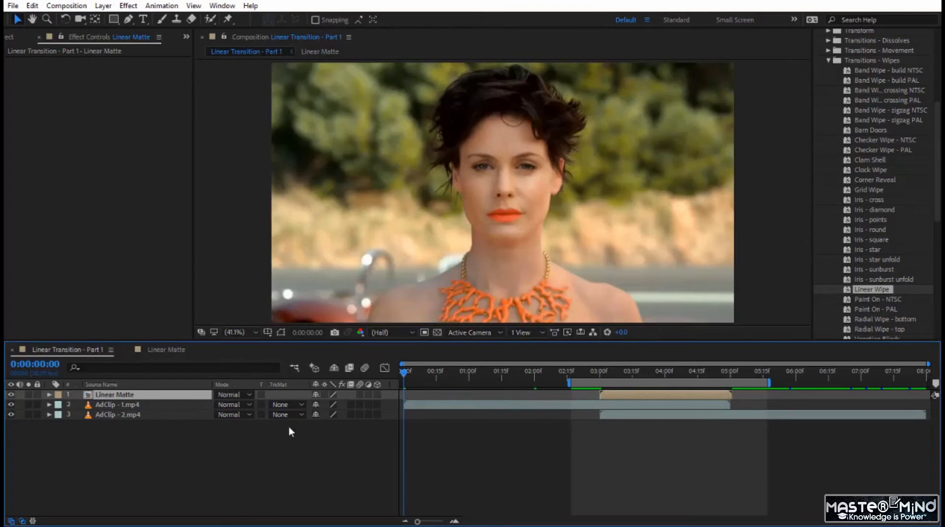
pyautogui.click(280, 405)
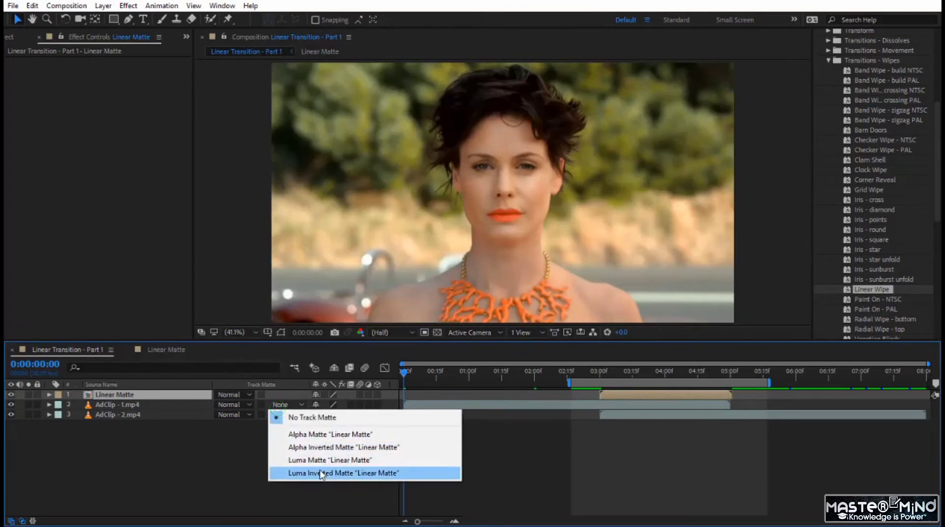
pyautogui.click(338, 473)
# - Play the linear transition from 0:00:02:21 and scrub through the wipe between the two clips
pyautogui.click(580, 372)
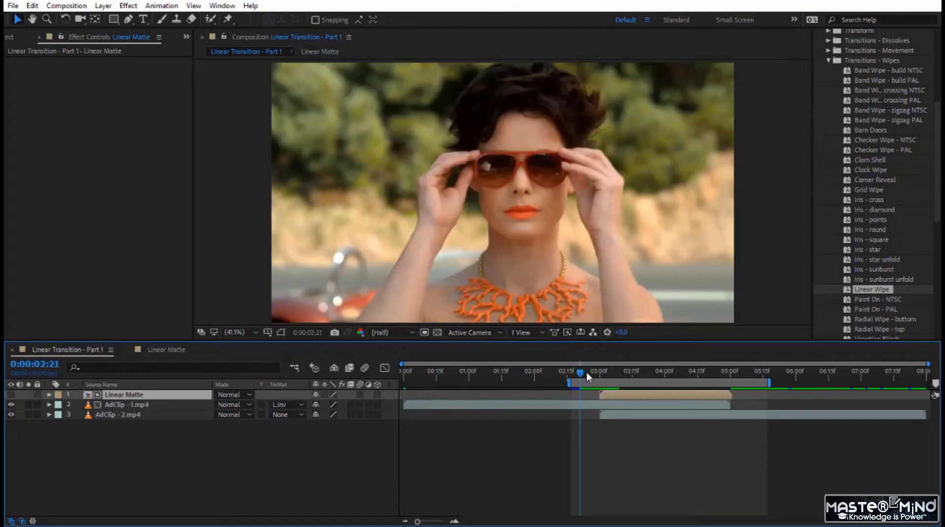
pyautogui.press('space')
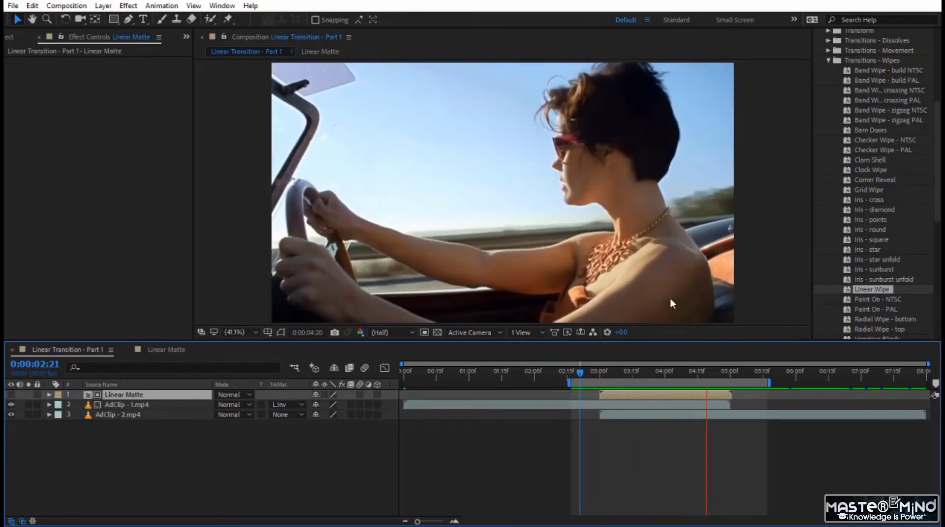
pyautogui.click(580, 370)
pyautogui.moveTo(585, 373); pyautogui.dragTo(634, 385)
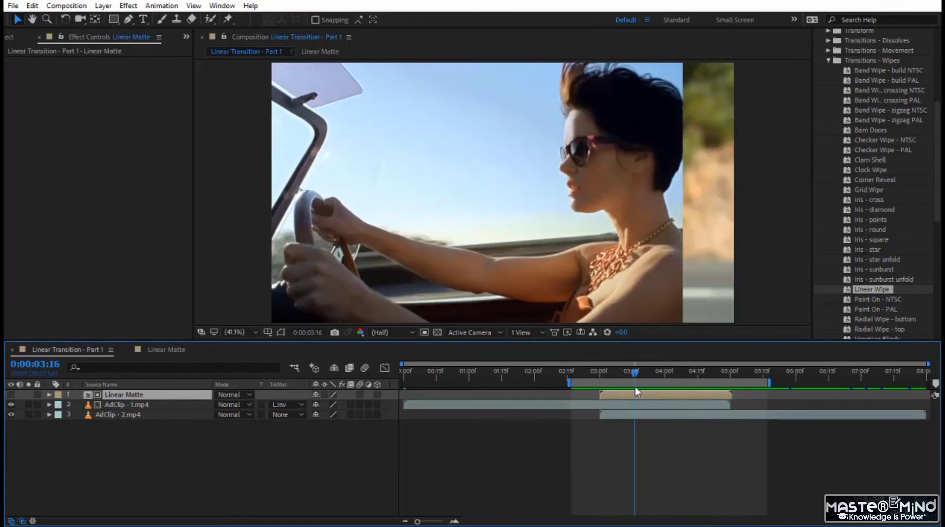
# - In the Linear Matte composition, duplicate Shape Layer 1 three times to get four stacked wipe layers
pyautogui.click(181, 350)
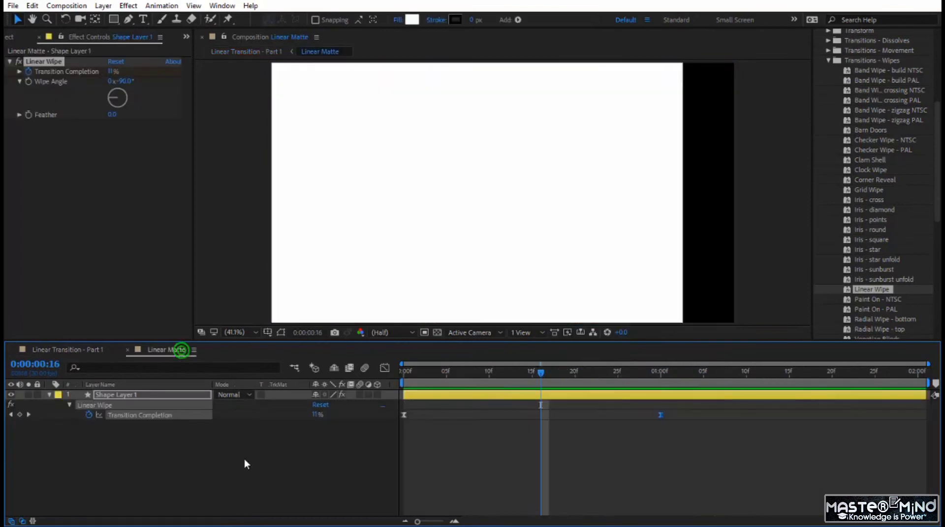
pyautogui.click(114, 394)
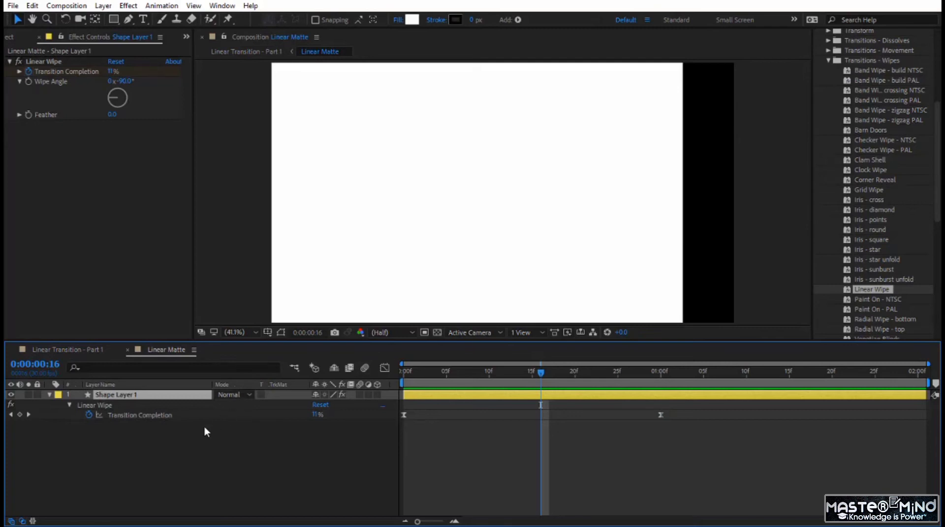
pyautogui.hotkey('ctrl', 'd')
pyautogui.hotkey('ctrl', 'd')
pyautogui.hotkey('ctrl', 'd')
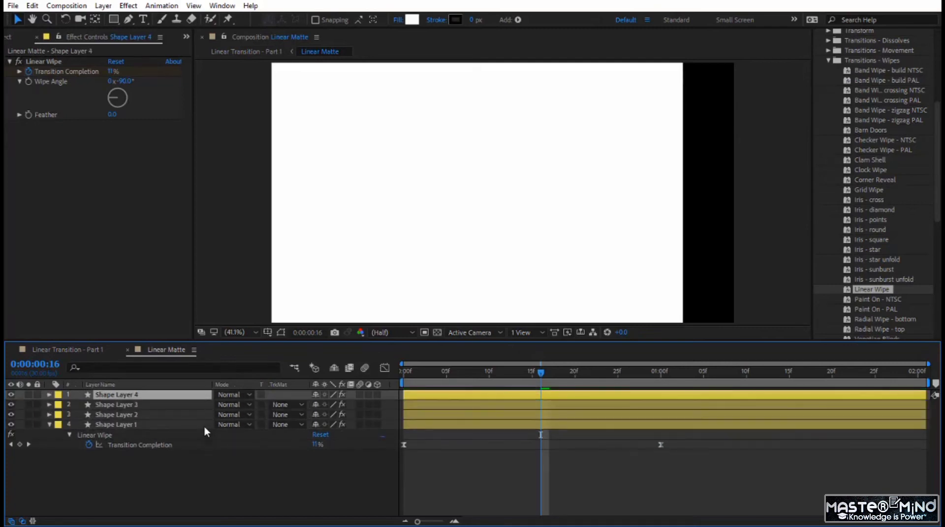
# - Set Shape Layer 3's fill to a light gray with 80% brightness
pyautogui.click(204, 427)
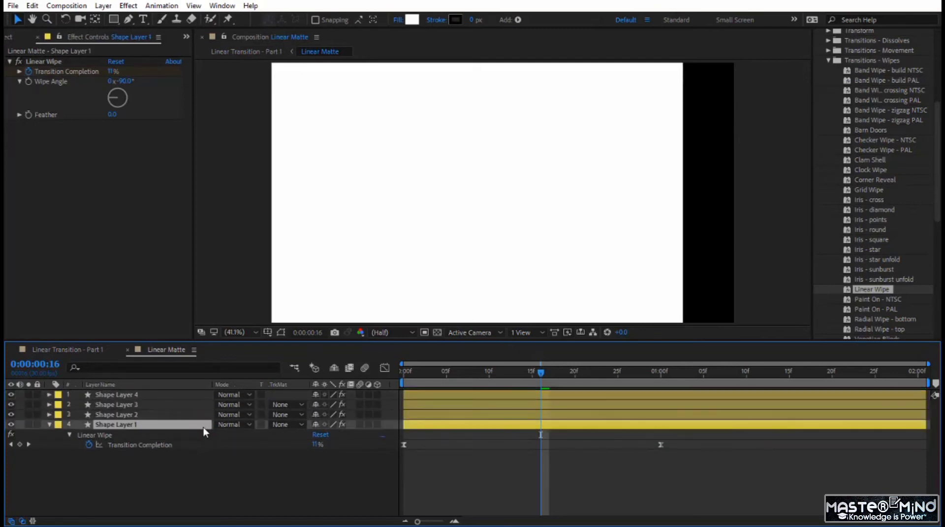
pyautogui.click(427, 395)
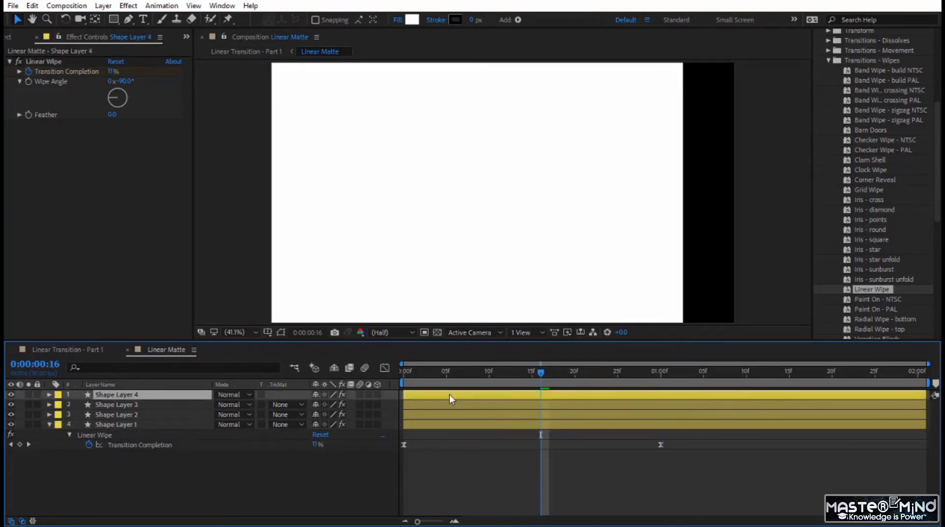
pyautogui.click(453, 407)
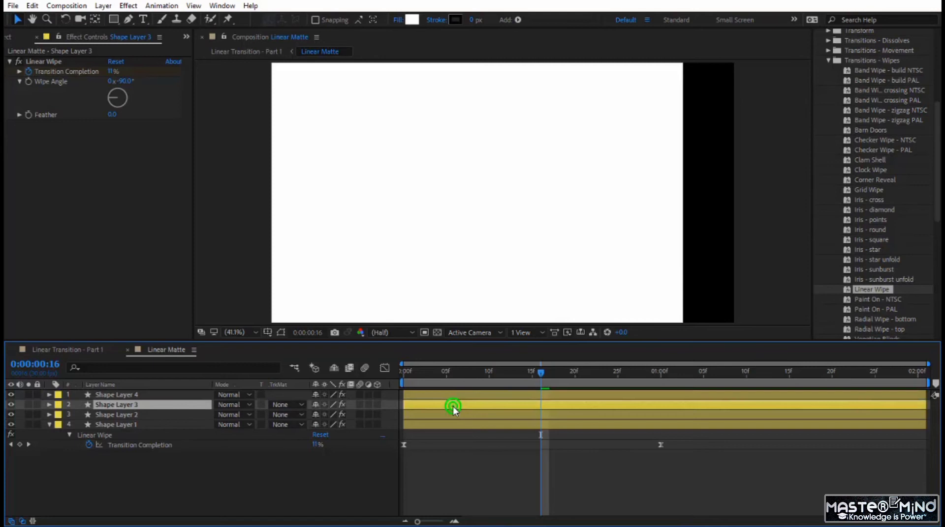
pyautogui.click(414, 21)
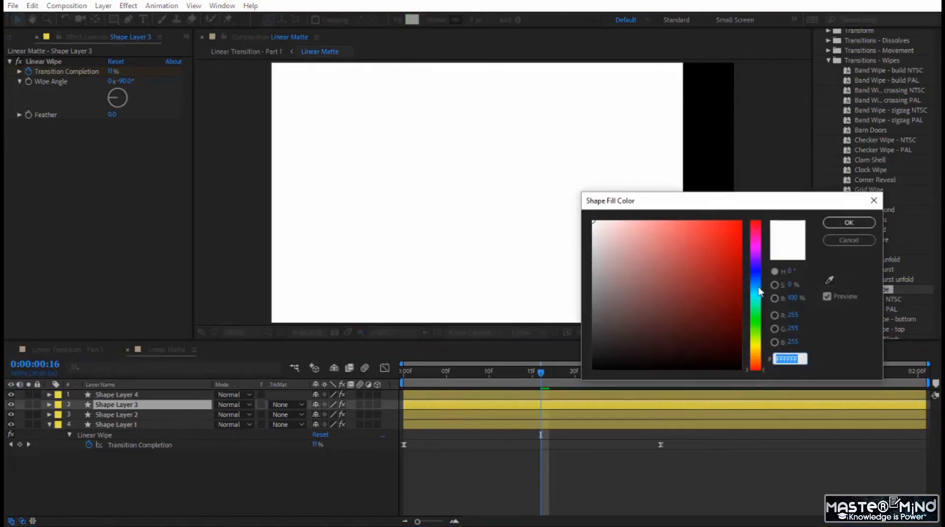
pyautogui.click(793, 299)
pyautogui.write('80')
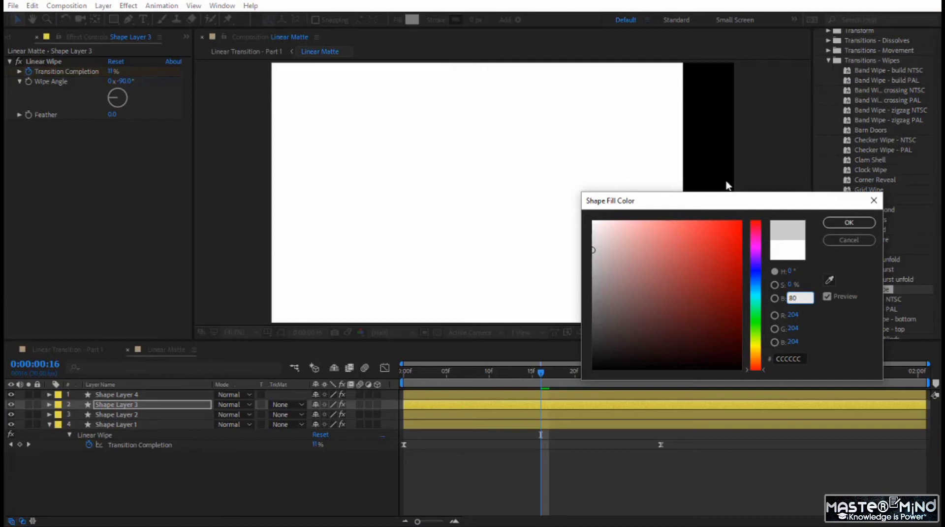
pyautogui.click(841, 222)
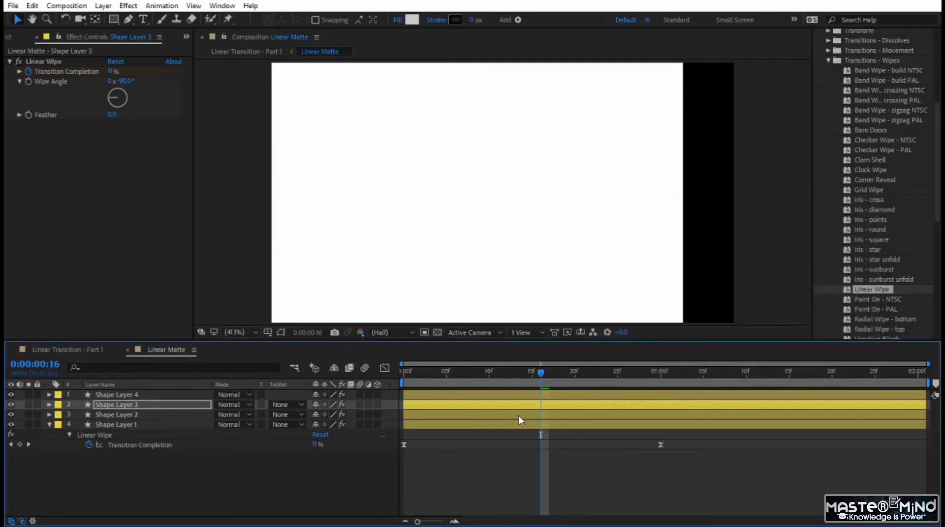
# - Set Shape Layer 2's fill to a medium gray with 60% brightness
pyautogui.click(519, 416)
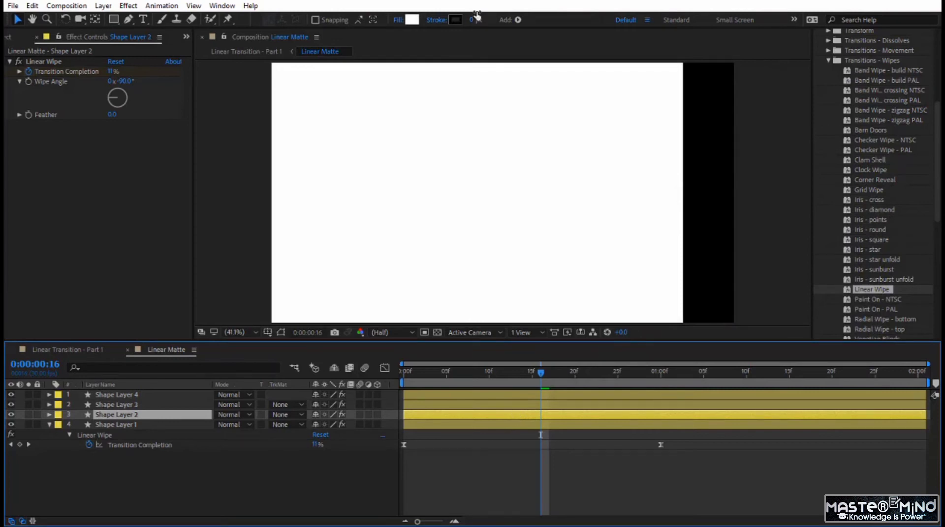
pyautogui.click(411, 22)
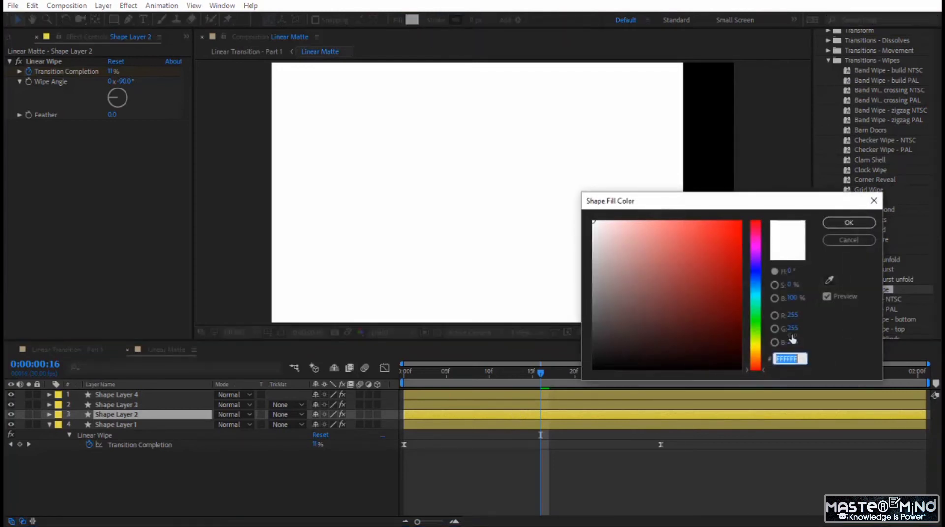
pyautogui.click(792, 298)
pyautogui.write('60')
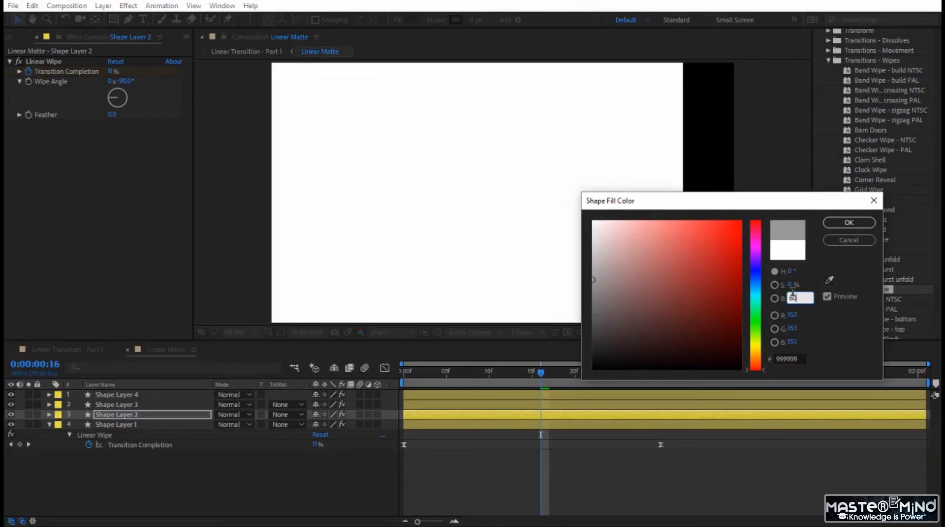
pyautogui.press('Return')
# - Set Shape Layer 1's fill to a dark gray with 40% brightness
pyautogui.click(515, 424)
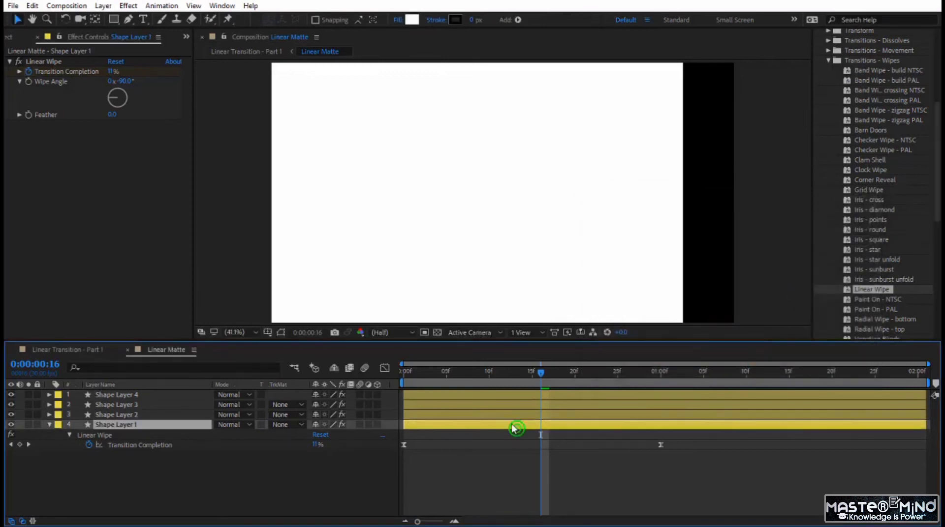
pyautogui.click(410, 22)
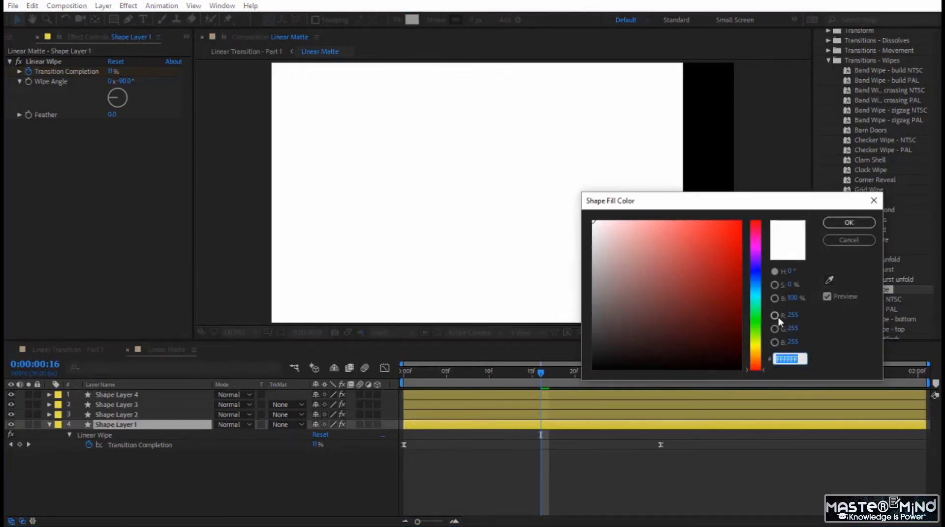
pyautogui.click(793, 298)
pyautogui.write('60')
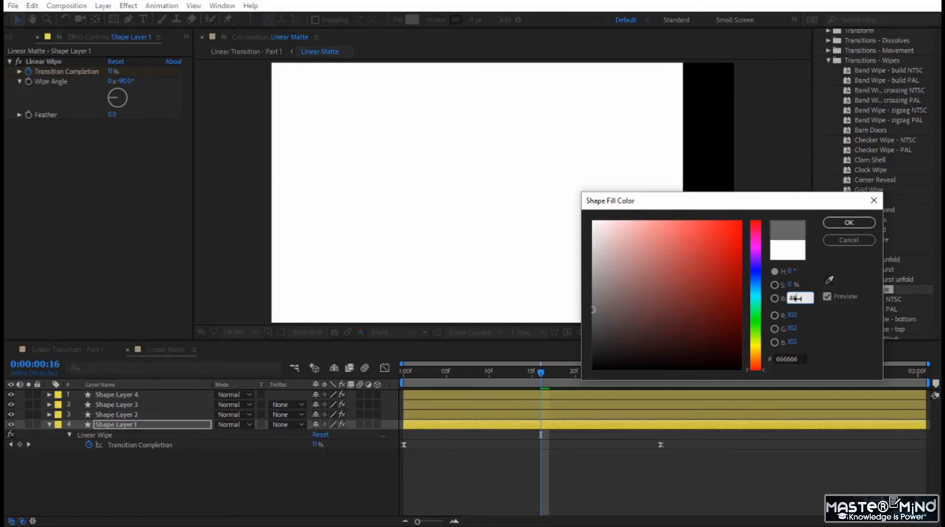
pyautogui.press('Return')
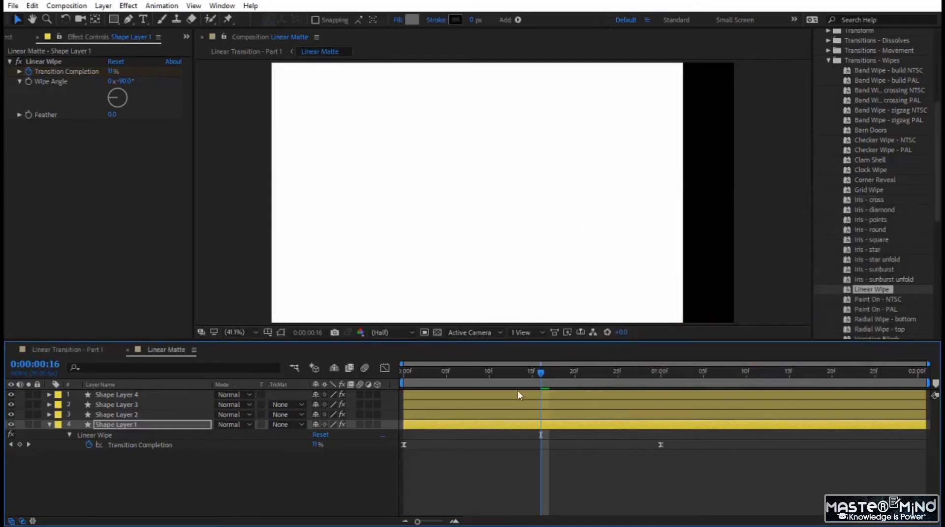
# - Reveal the keyframes of all four shape layers and stagger Shape Layers 2, 3 and 4 to start at frames 5, 10 and 15
pyautogui.moveTo(151, 473); pyautogui.dragTo(181, 401)
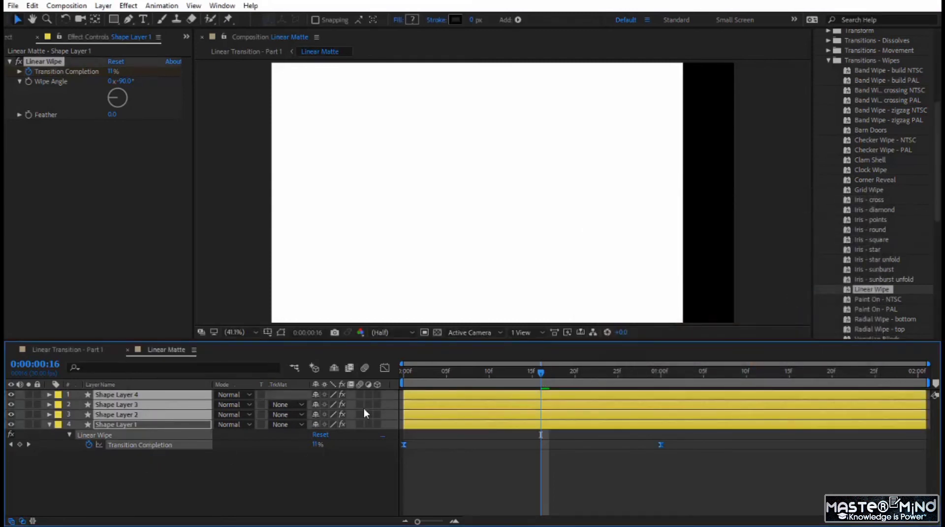
pyautogui.press('u')
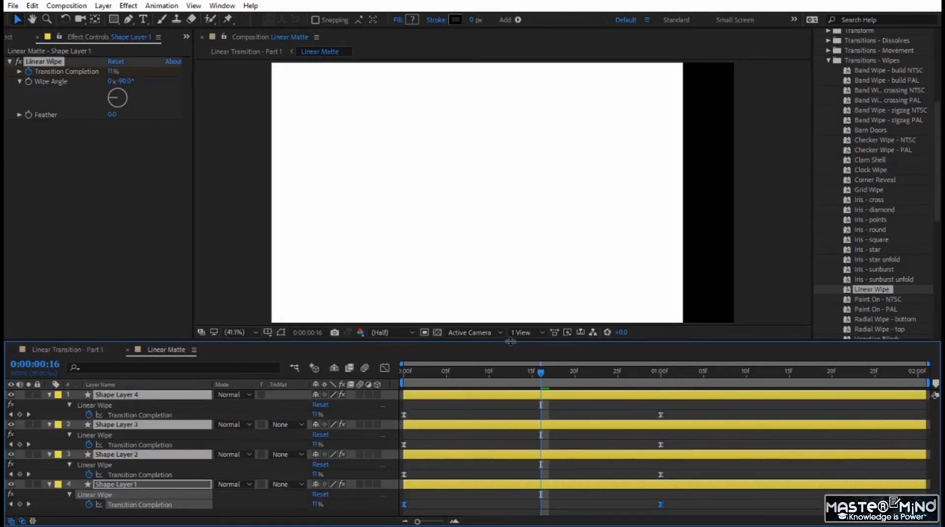
pyautogui.moveTo(510, 342); pyautogui.dragTo(510, 280)
pyautogui.click(512, 436)
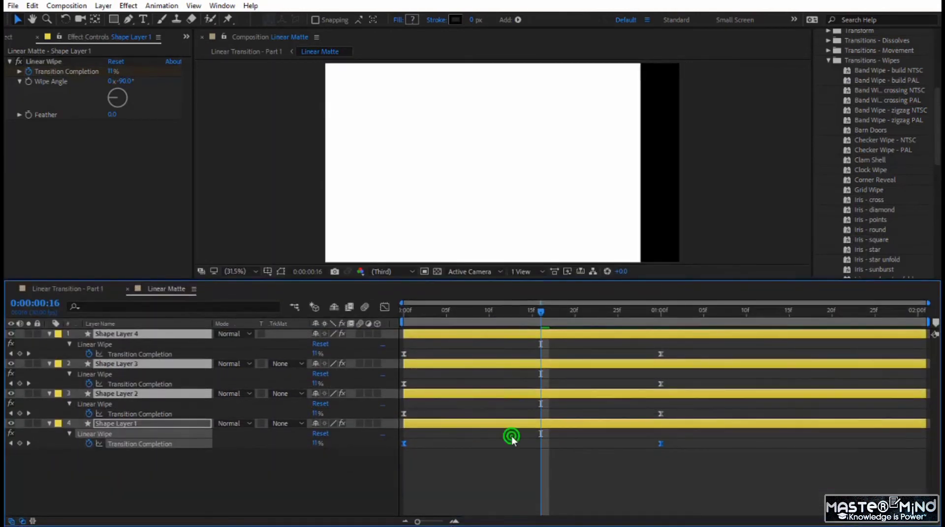
pyautogui.moveTo(463, 395); pyautogui.dragTo(506, 395)
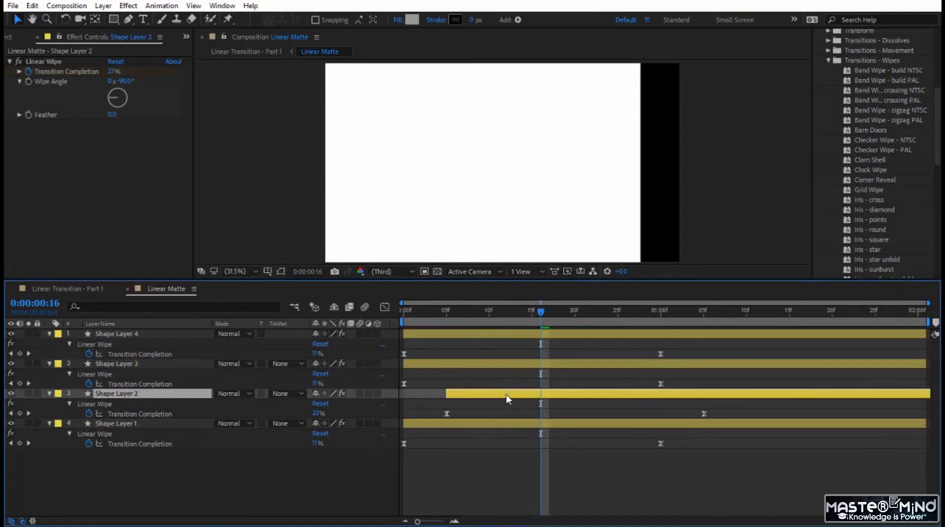
pyautogui.moveTo(475, 368); pyautogui.dragTo(563, 365)
pyautogui.moveTo(500, 334); pyautogui.dragTo(622, 339)
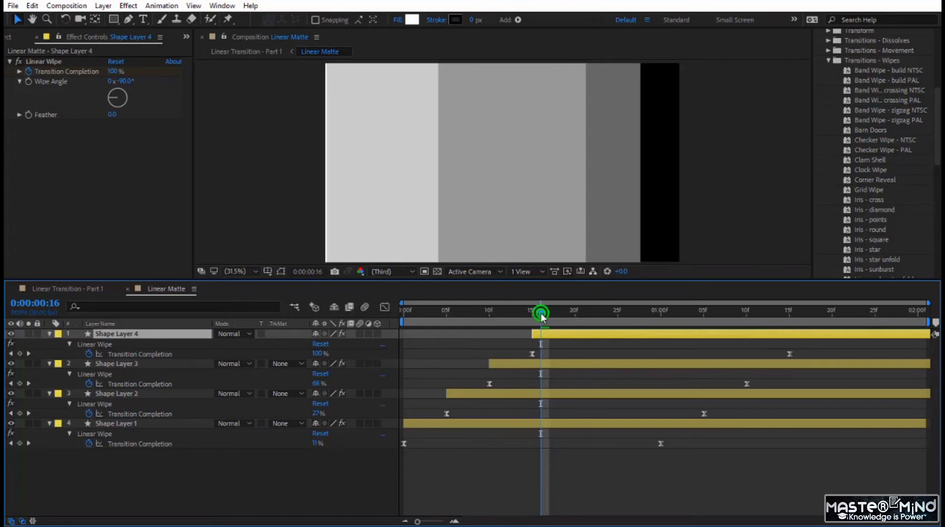
# - Move the ending Transition Completion keyframes of all four shape layers 15 frames later and play the matte from the start
pyautogui.moveTo(541, 313); pyautogui.dragTo(922, 367)
pyautogui.moveTo(630, 480); pyautogui.dragTo(834, 326)
pyautogui.moveTo(789, 355); pyautogui.dragTo(918, 355)
pyautogui.press('space')
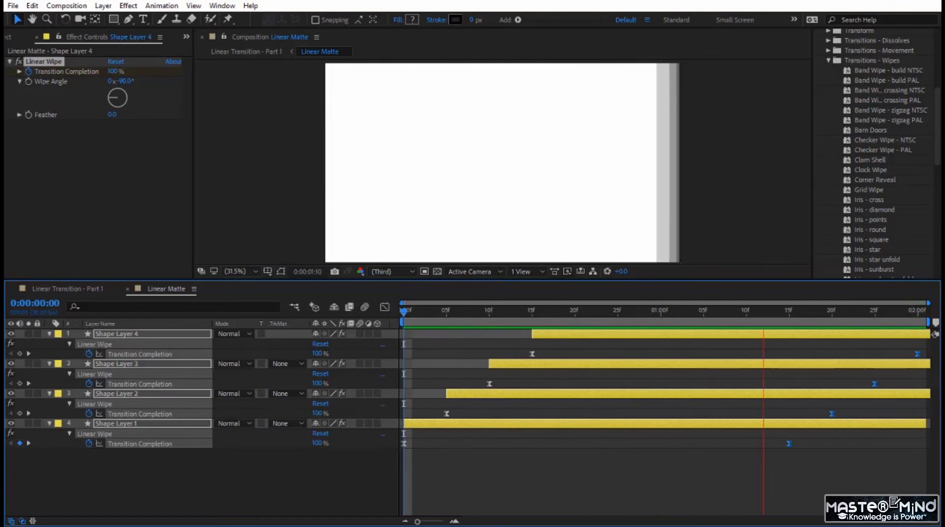
# - Play the layered transition in Linear Transition - Part 1 from 0:00:02:21 and enlarge the composition preview
pyautogui.click(74, 287)
pyautogui.click(581, 309)
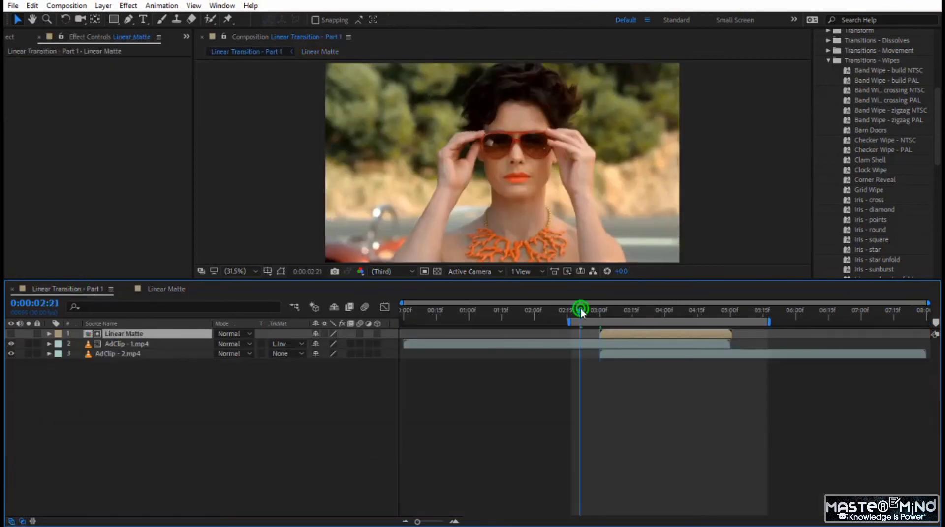
pyautogui.press('space')
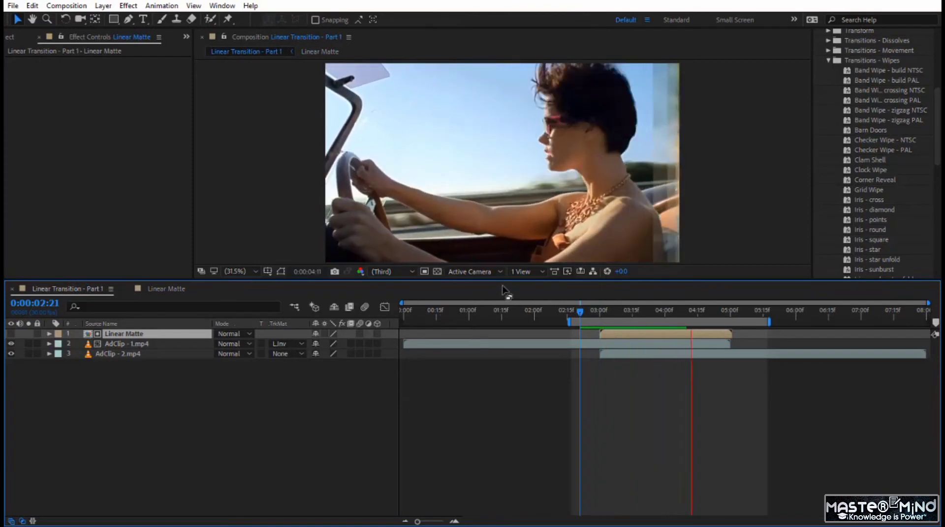
pyautogui.moveTo(506, 280); pyautogui.dragTo(497, 343)
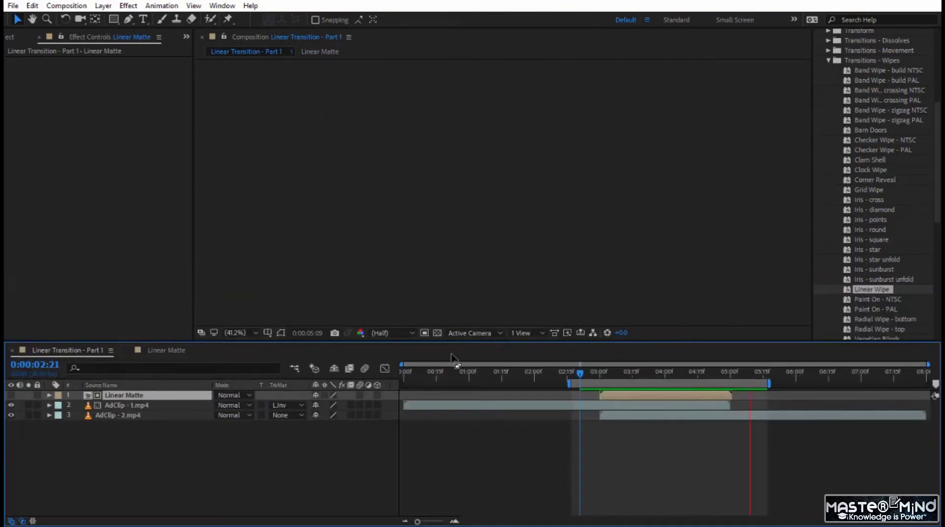
# - In the Linear Matte composition, collapse the layer properties, go to 0:00:00:19 and add an adjustment layer above the shape layers
pyautogui.click(167, 349)
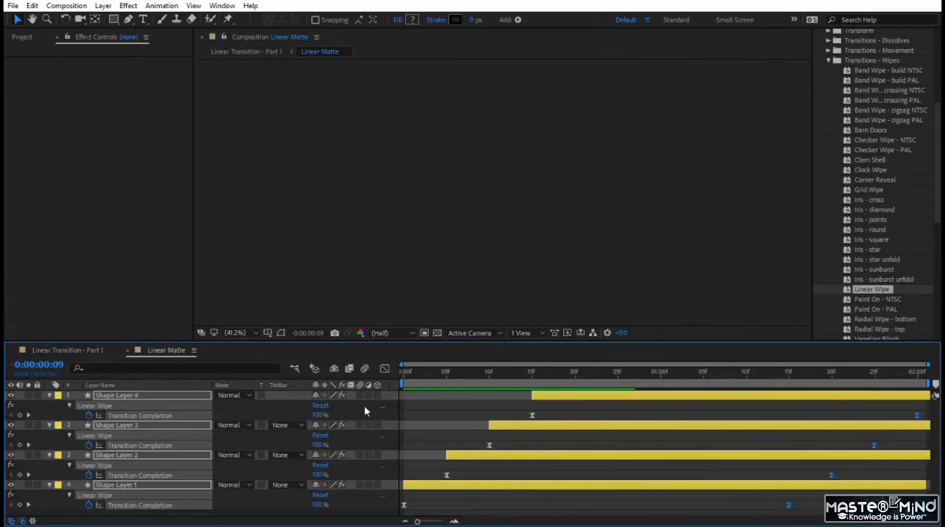
pyautogui.click(49, 395)
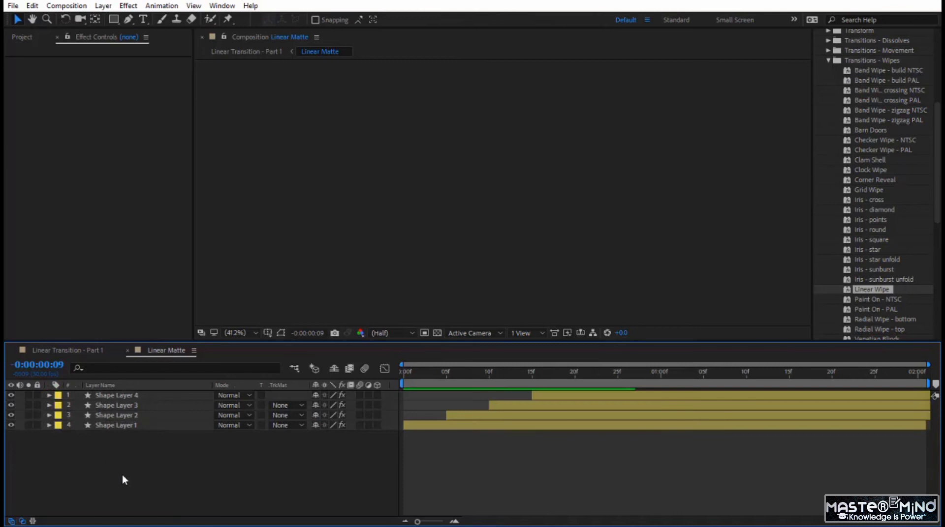
pyautogui.moveTo(446, 377); pyautogui.dragTo(565, 390)
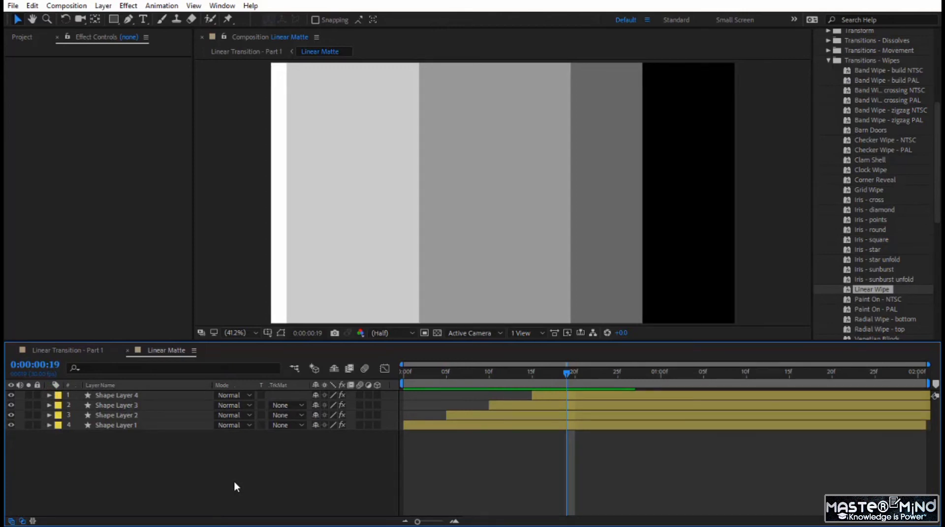
pyautogui.rightClick(228, 451)
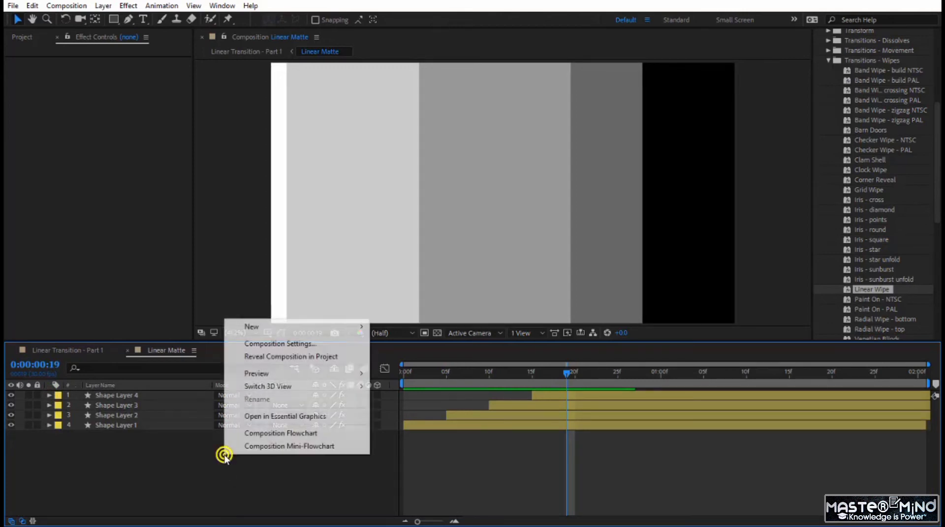
pyautogui.rightClick(206, 477)
pyautogui.moveTo(260, 352)
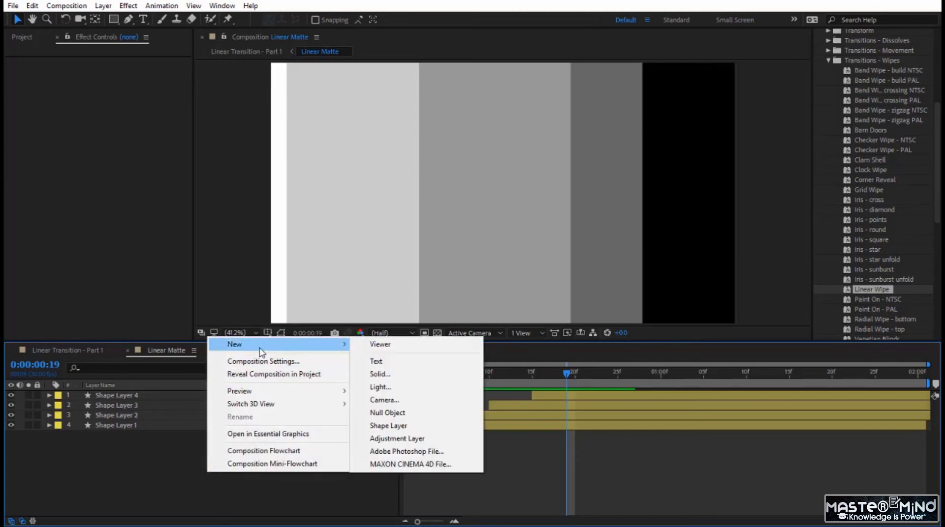
pyautogui.click(375, 439)
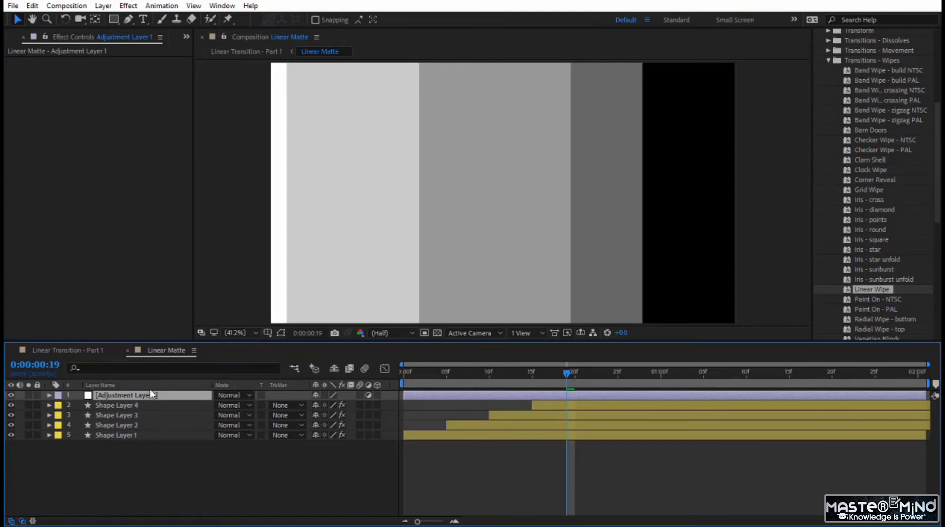
# - Apply the Fast Box Blur effect from Blur & Sharpen to the adjustment layer
pyautogui.click(828, 61)
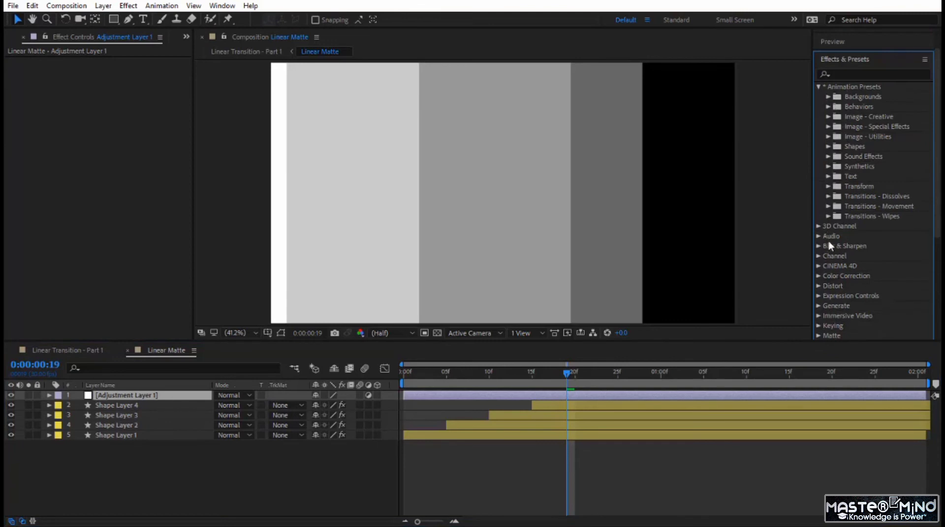
pyautogui.click(818, 246)
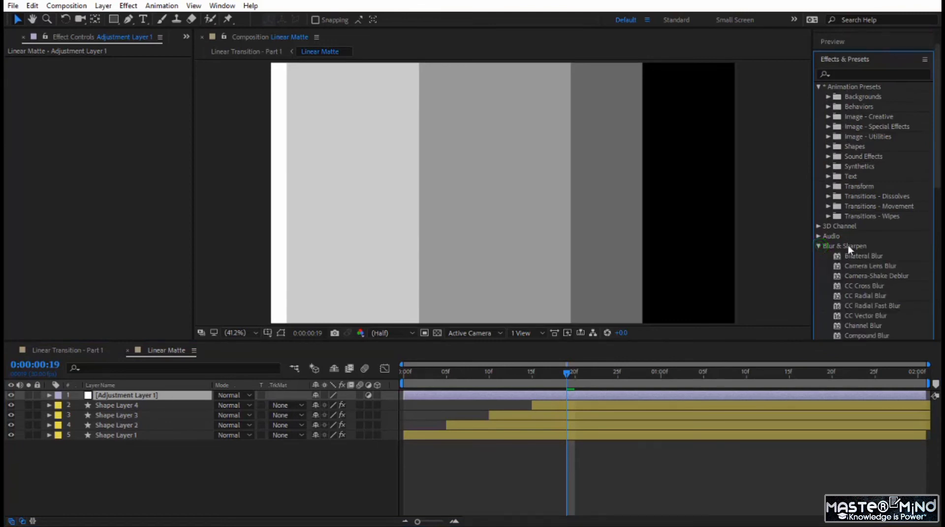
pyautogui.scroll(-5, 848, 245)
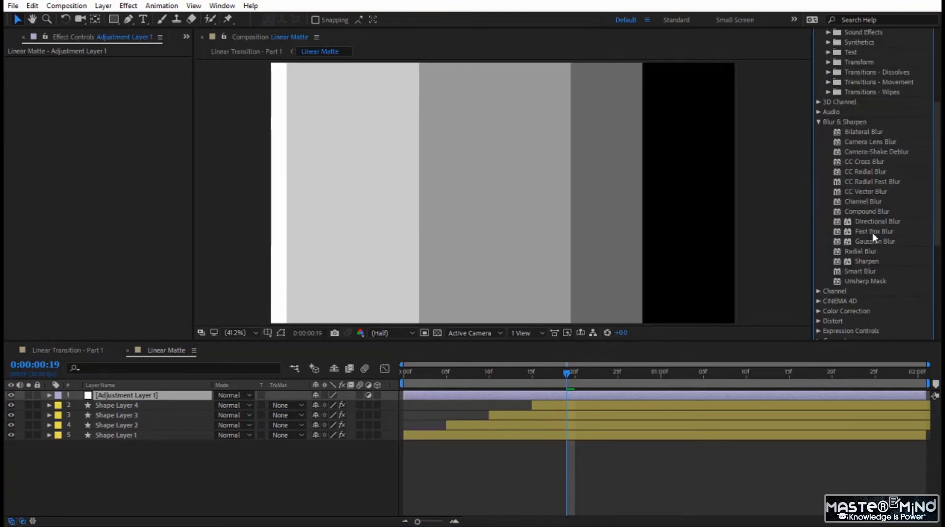
pyautogui.moveTo(872, 232); pyautogui.dragTo(430, 392)
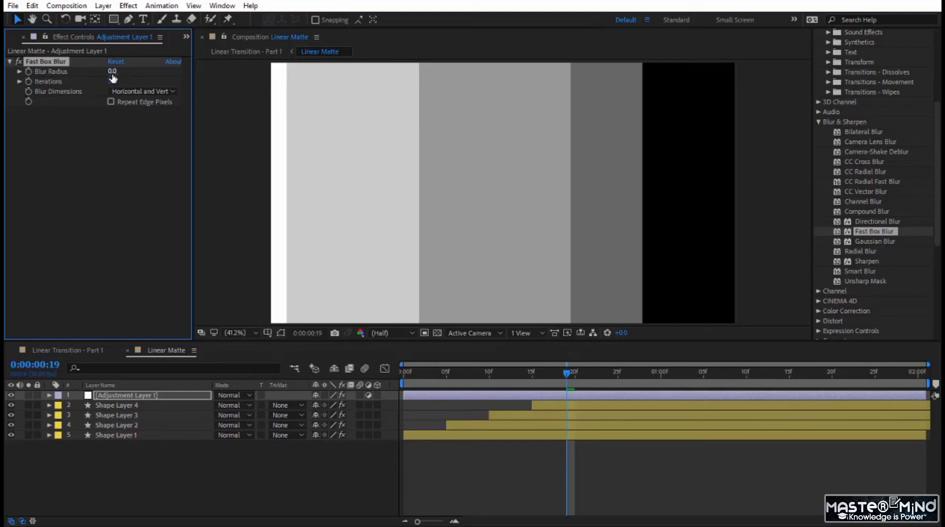
# - Set the adjustment layer's Fast Box Blur radius to 37 and turn on Repeat Edge Pixels
pyautogui.moveTo(113, 74); pyautogui.dragTo(130, 74)
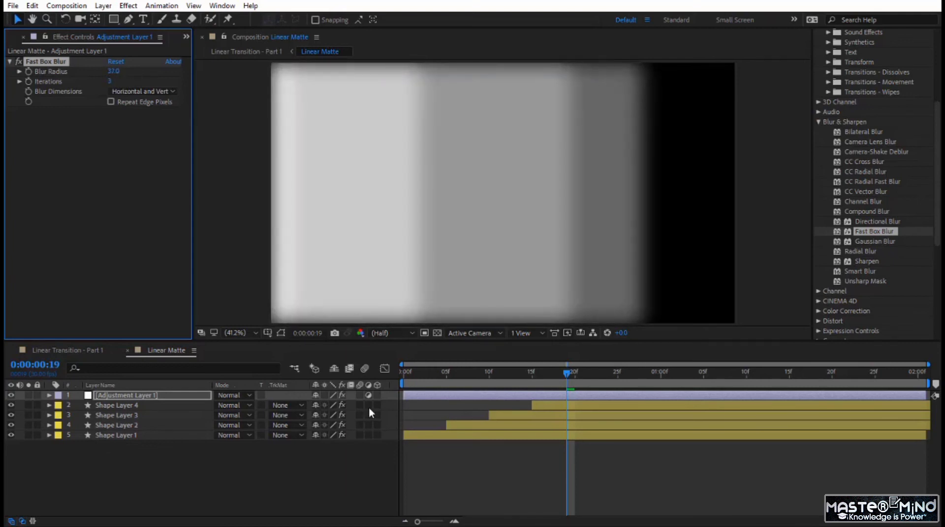
pyautogui.moveTo(566, 372); pyautogui.dragTo(636, 385)
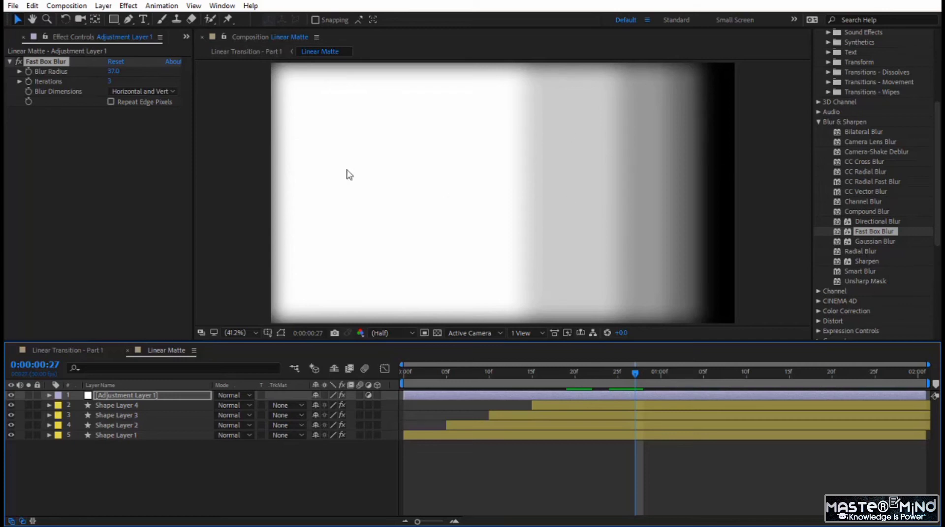
pyautogui.click(112, 102)
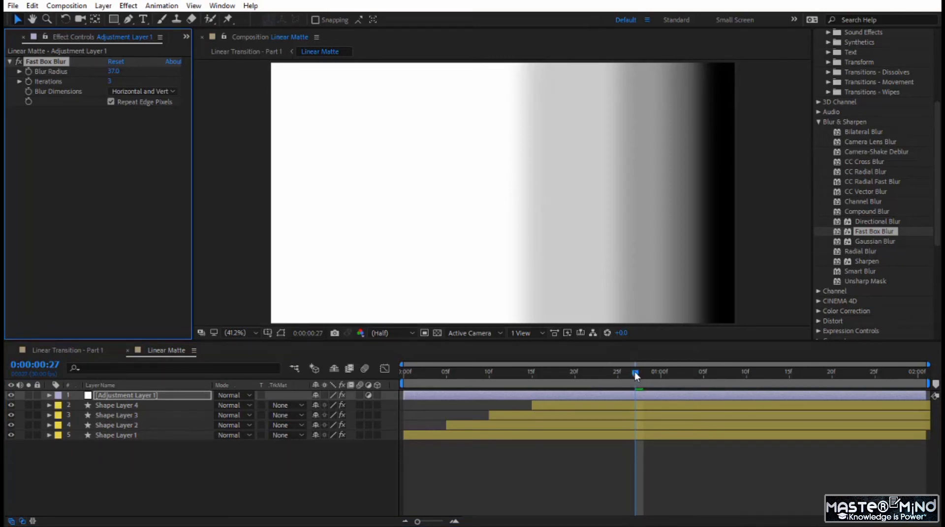
# - Play the blurred matte from the start and preview the transition in Linear Transition - Part 1 from 0:00:02:20
pyautogui.moveTo(634, 375); pyautogui.dragTo(340, 392)
pyautogui.press('space')
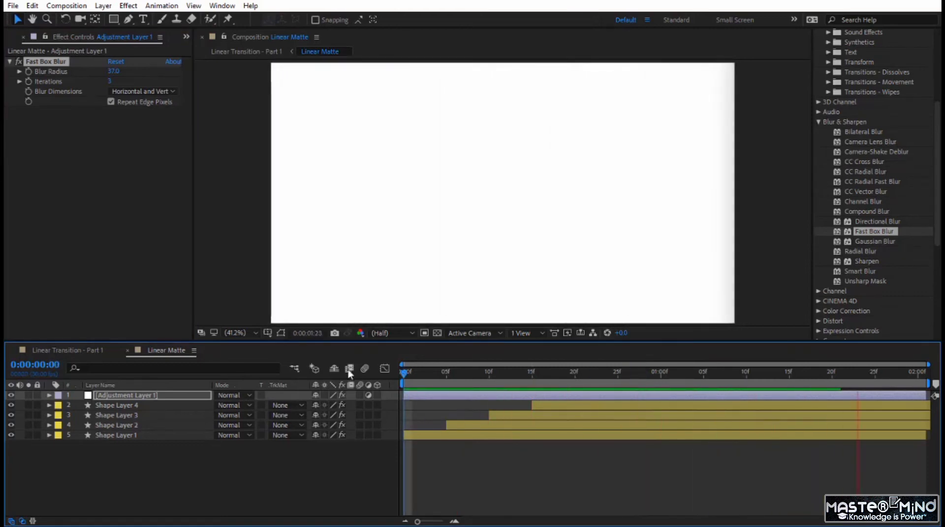
pyautogui.click(63, 349)
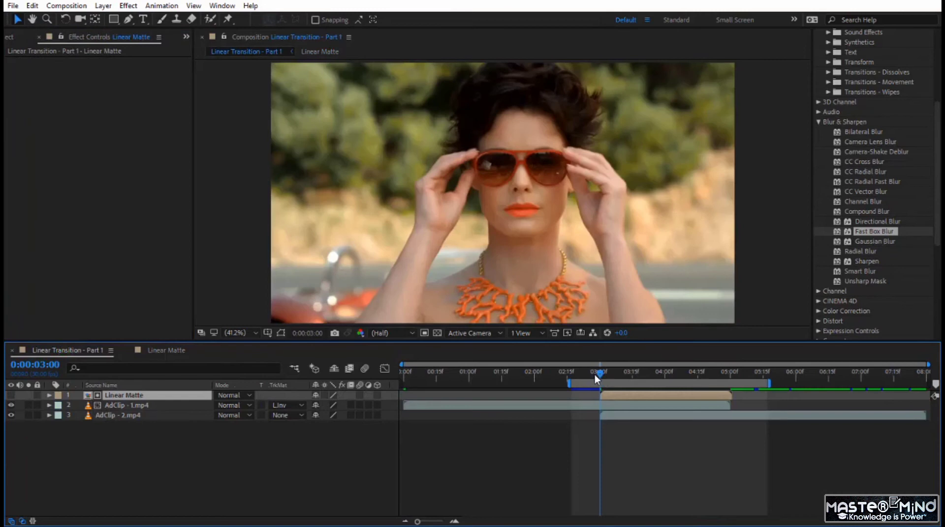
pyautogui.moveTo(594, 375); pyautogui.dragTo(577, 377)
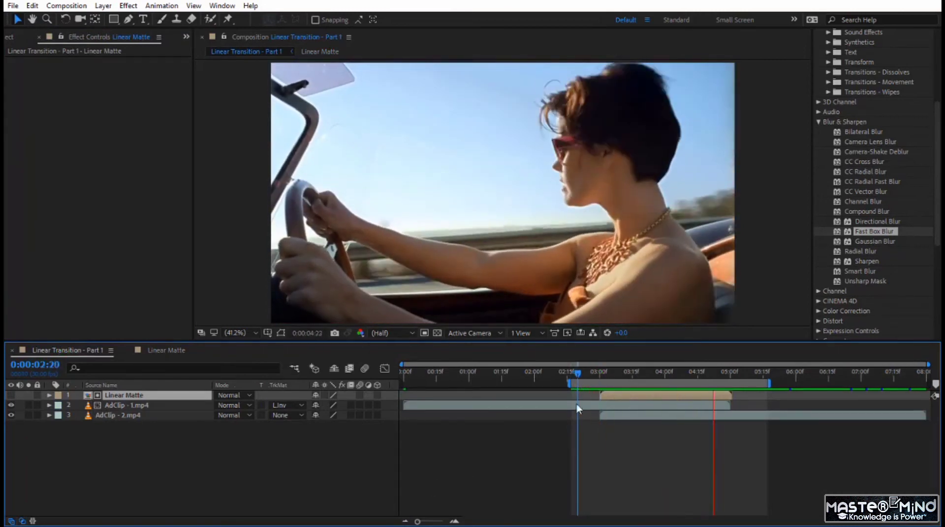
pyautogui.moveTo(583, 373); pyautogui.dragTo(583, 421)
pyautogui.press('space')
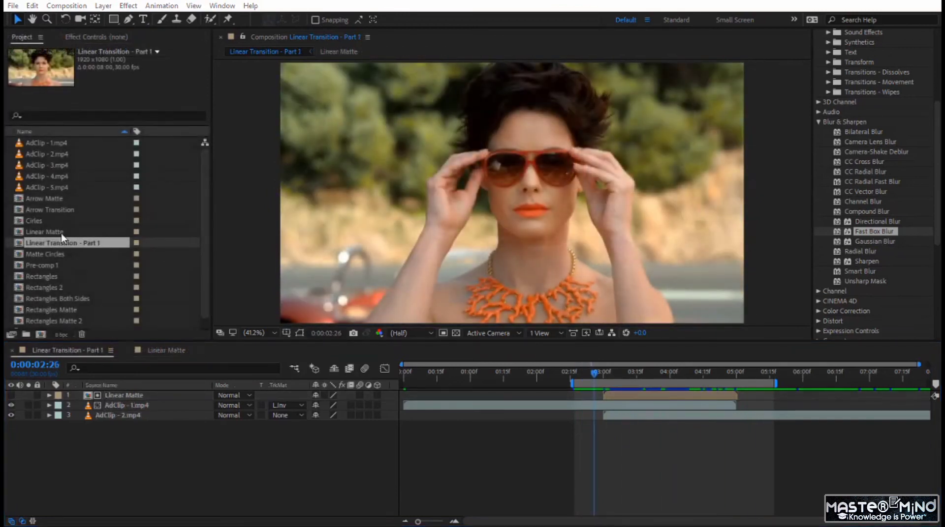
# - Duplicate the Linear Matte and Linear Transition - Part 1 compositions in the project
pyautogui.keyDown('ctrl'); pyautogui.click(61, 233); pyautogui.keyUp('ctrl')
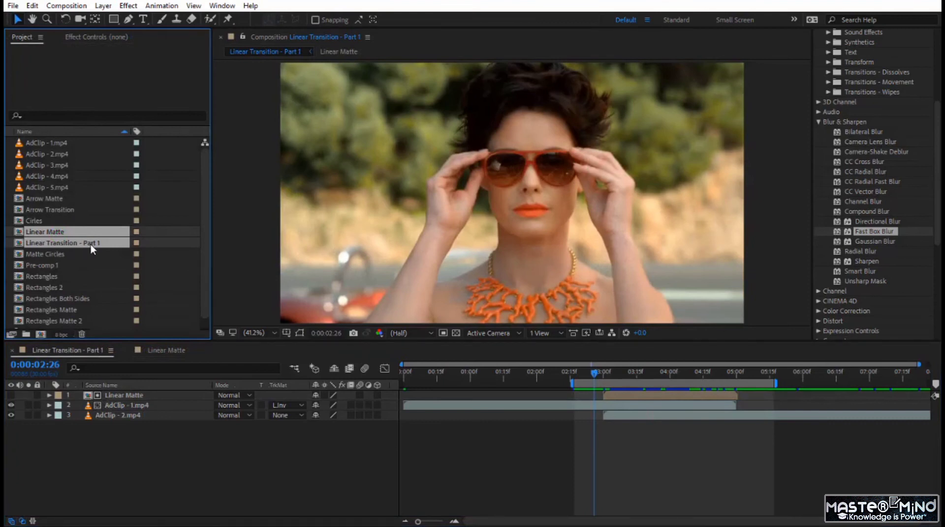
pyautogui.scroll(-1, 88, 250)
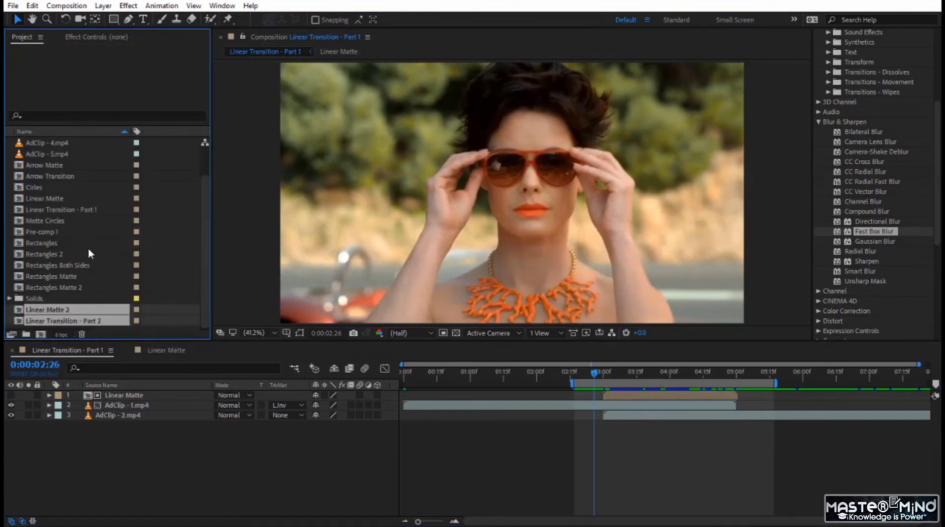
pyautogui.hotkey('ctrl', 'd')
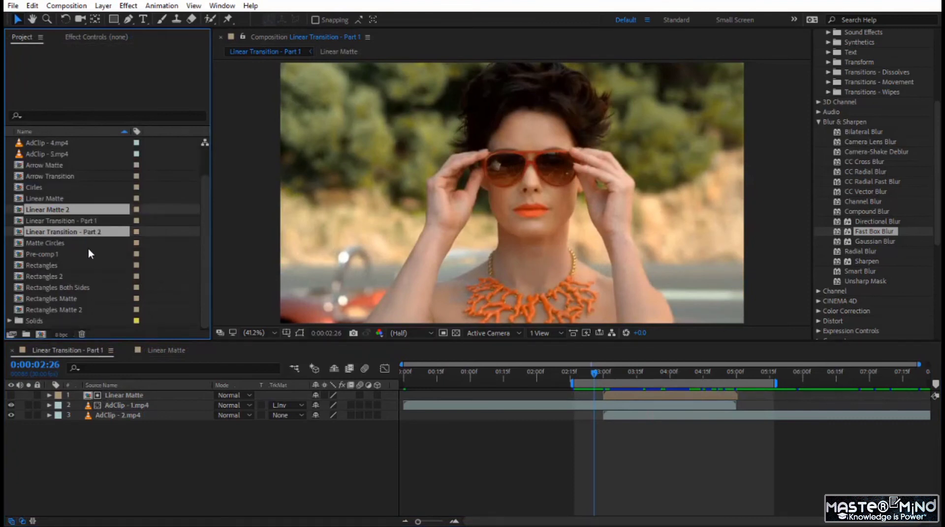
# - Open Linear Matte 2 and Linear Transition - Part 2 and close the timelines of the two original compositions
pyautogui.doubleClick(52, 234)
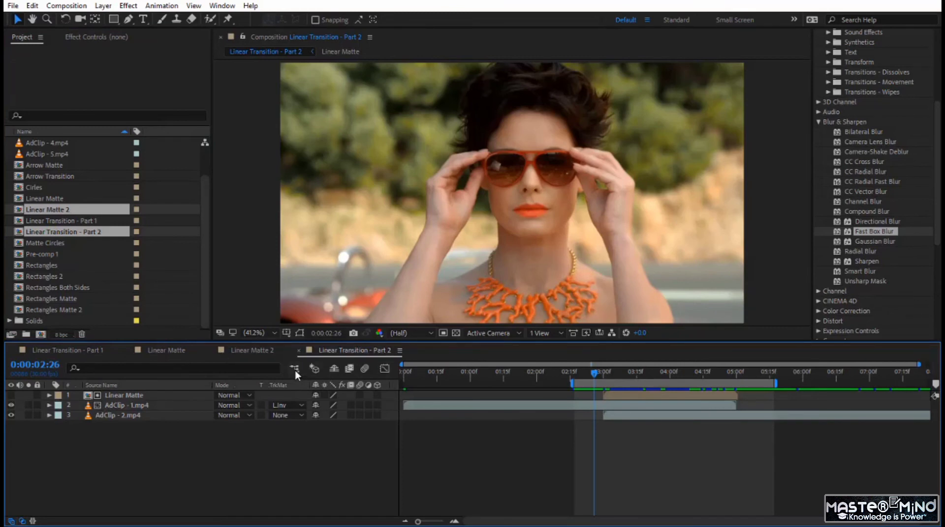
pyautogui.click(128, 350)
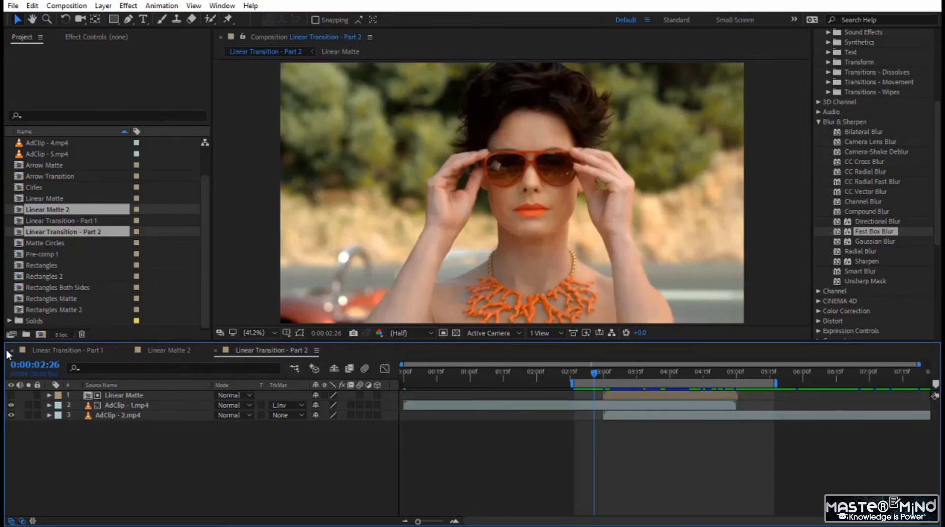
pyautogui.click(11, 350)
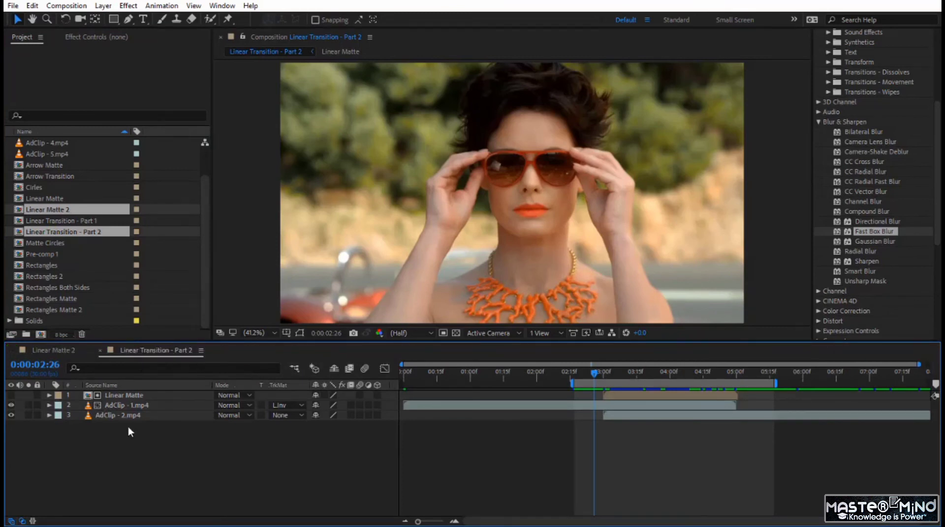
# - Replace the Linear Matte layer in Linear Transition - Part 2 with the Linear Matte 2 composition
pyautogui.click(116, 395)
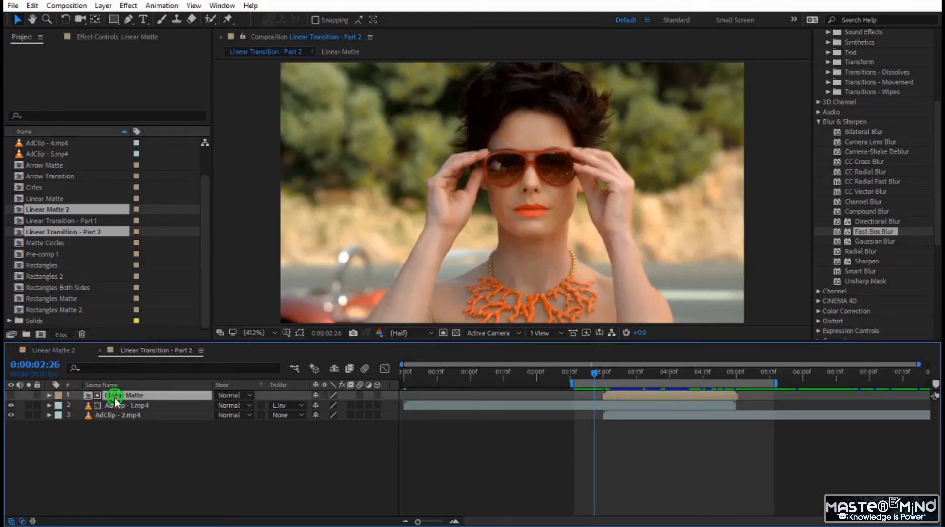
pyautogui.click(62, 211)
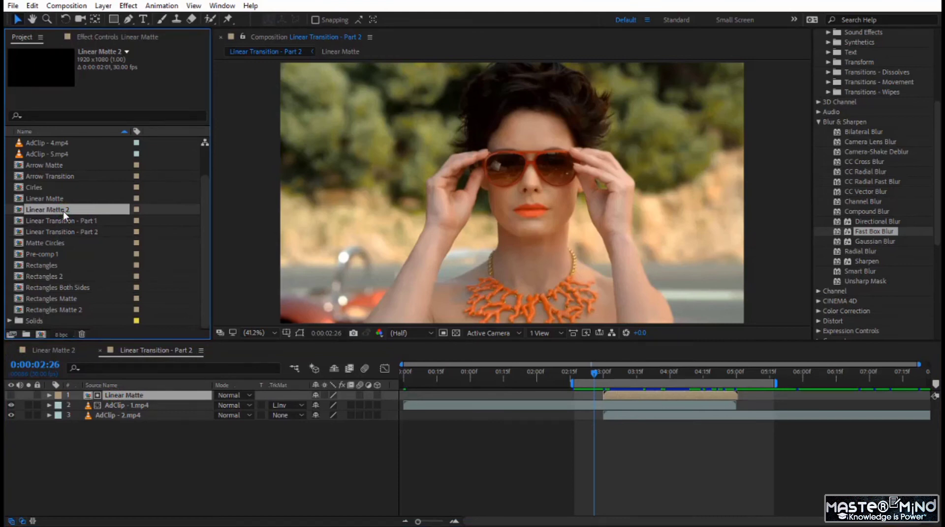
pyautogui.moveTo(63, 211); pyautogui.dragTo(137, 395)
# - In Linear Matte 2, pre-compose the adjustment layer and all four shape layers as "Linear Matte Animation"
pyautogui.doubleClick(136, 396)
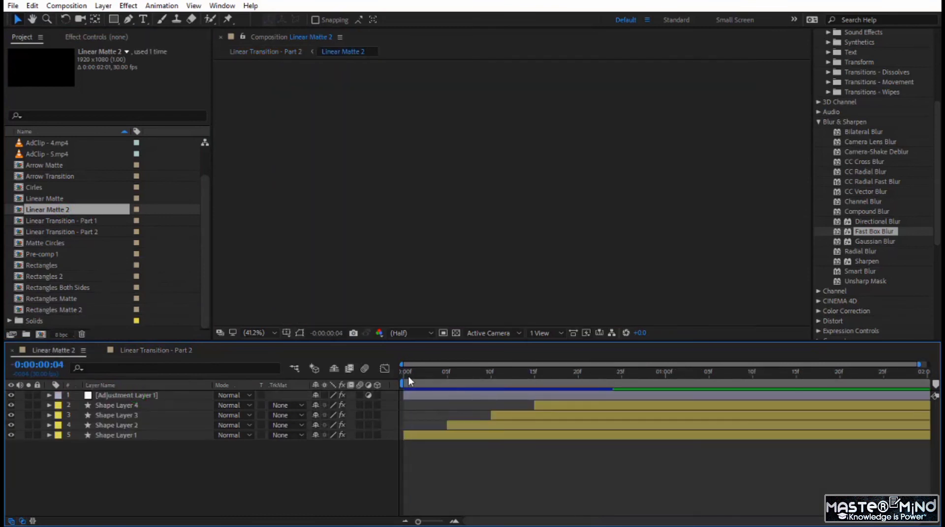
pyautogui.press('space')
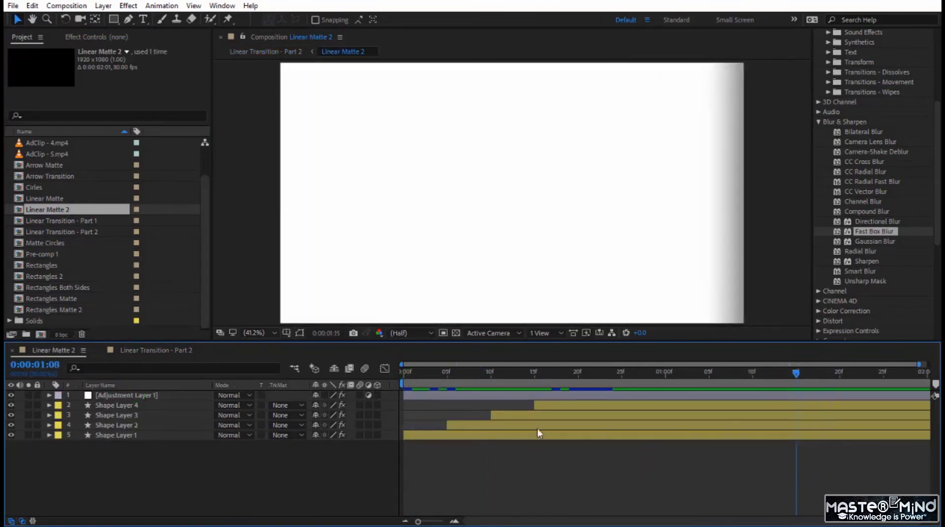
pyautogui.press('space')
pyautogui.click(95, 466)
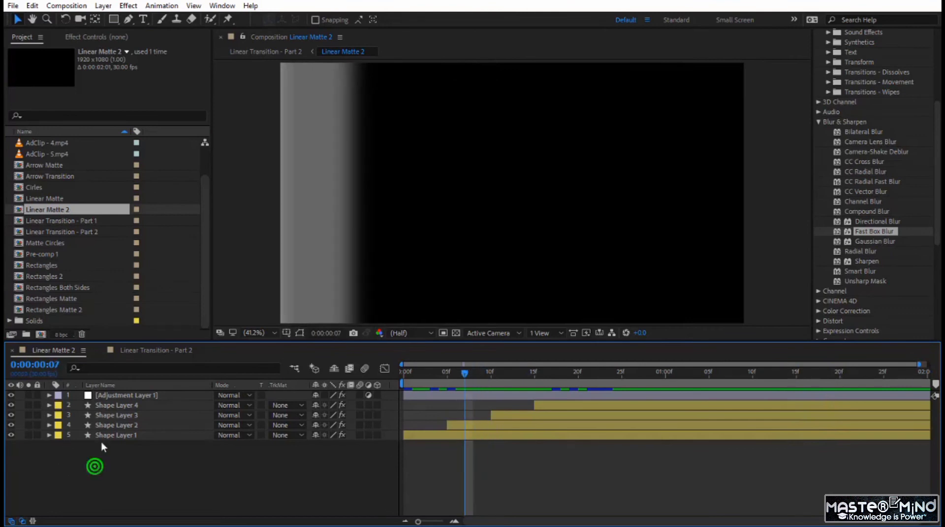
pyautogui.moveTo(103, 447); pyautogui.dragTo(107, 396)
pyautogui.rightClick(125, 412)
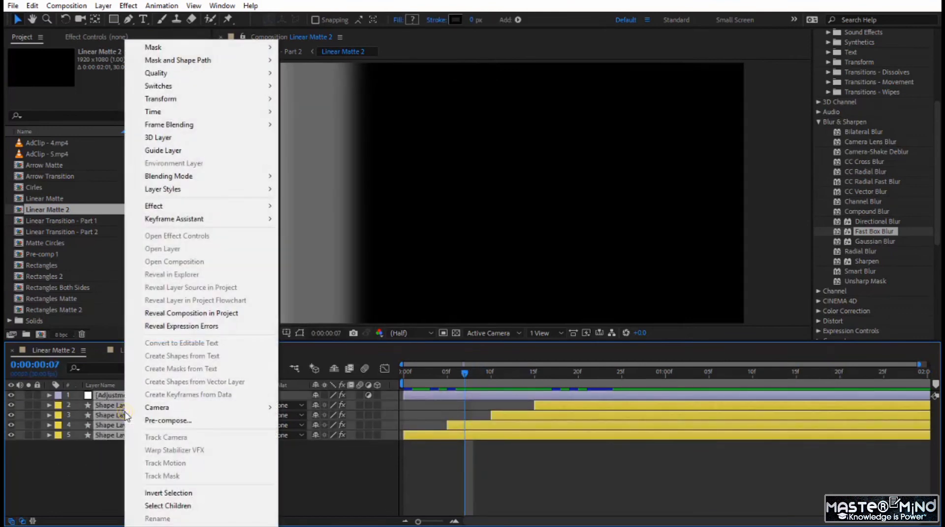
pyautogui.click(148, 420)
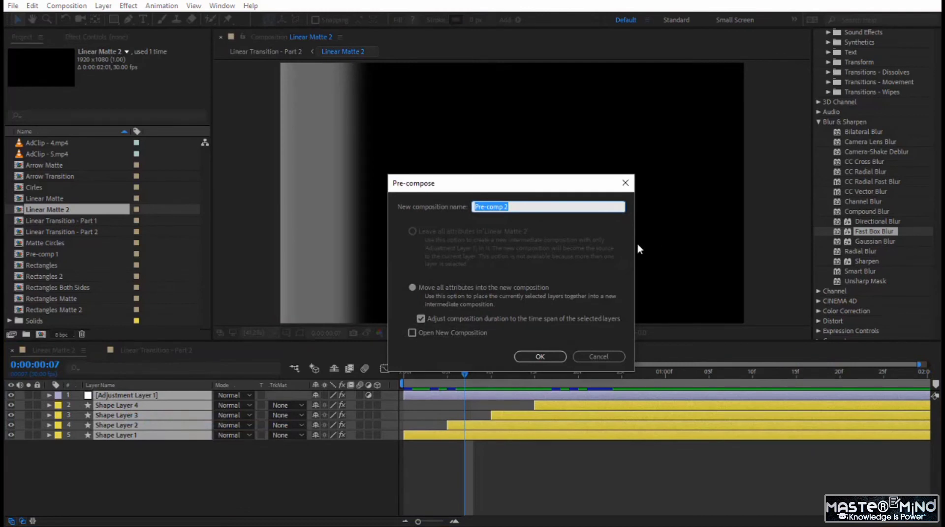
pyautogui.write('Linear Matte Animation')
pyautogui.click(535, 357)
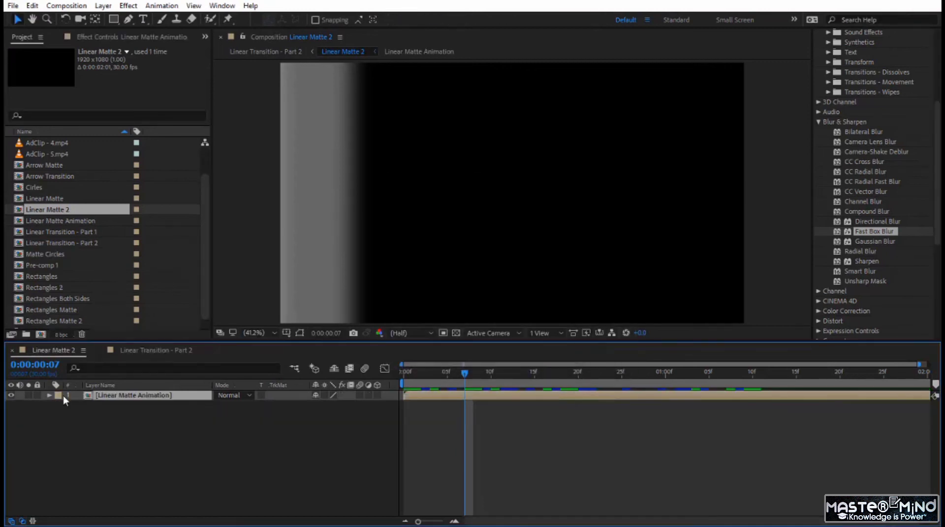
# - Play the pre-composed matte from the start and duplicate the Linear Matte Animation layer
pyautogui.click(154, 438)
pyautogui.click(125, 396)
pyautogui.moveTo(463, 374); pyautogui.dragTo(400, 377)
pyautogui.press('space')
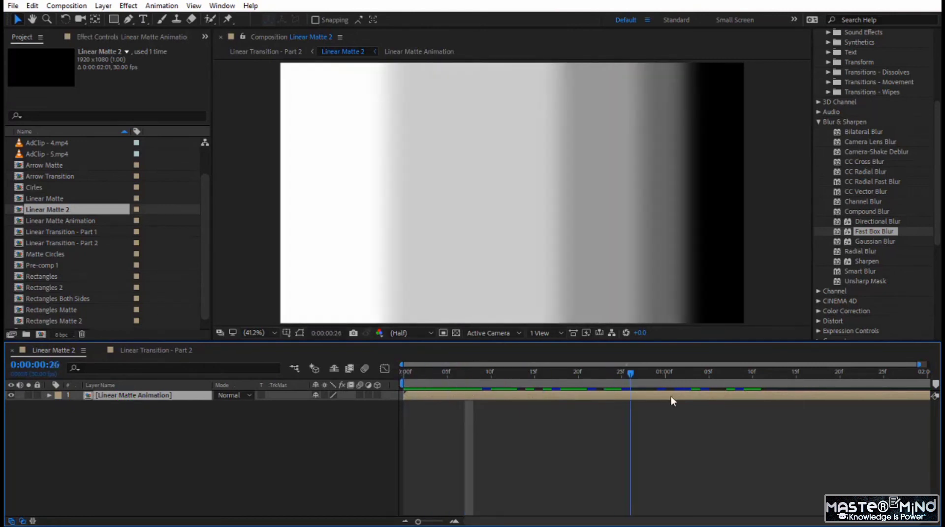
pyautogui.click(169, 409)
pyautogui.click(154, 395)
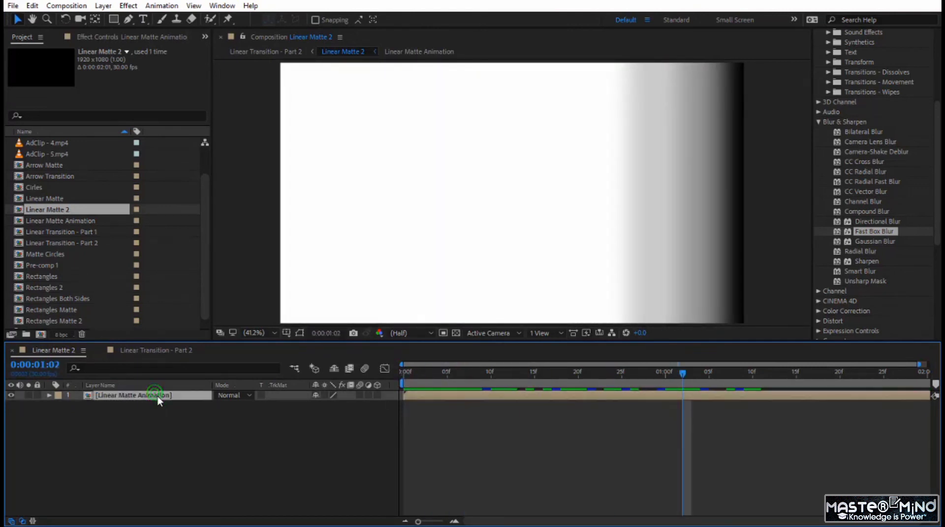
pyautogui.hotkey('ctrl', 'd')
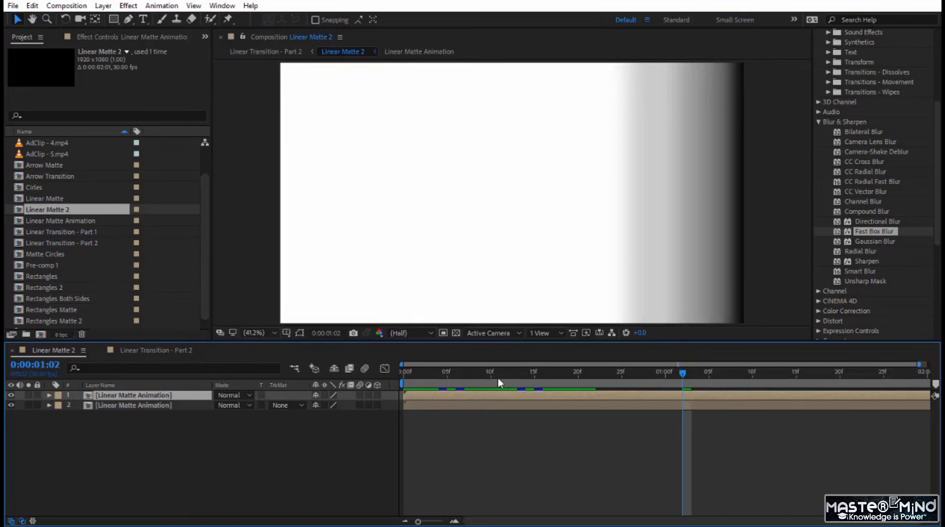
pyautogui.moveTo(498, 377); pyautogui.dragTo(413, 388)
pyautogui.press('space')
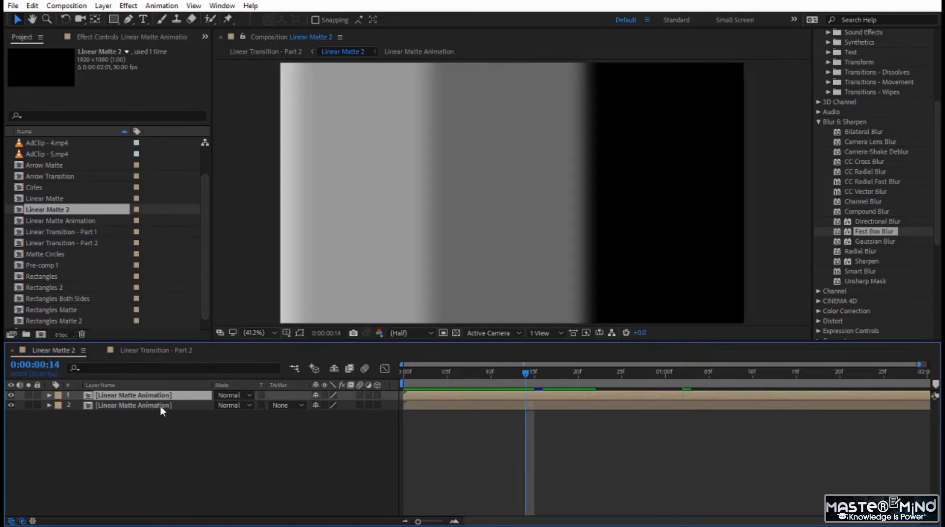
# - Set the lower Linear Matte Animation layer's Rotation to 180° and play the matte from the start
pyautogui.click(161, 407)
pyautogui.press('r')
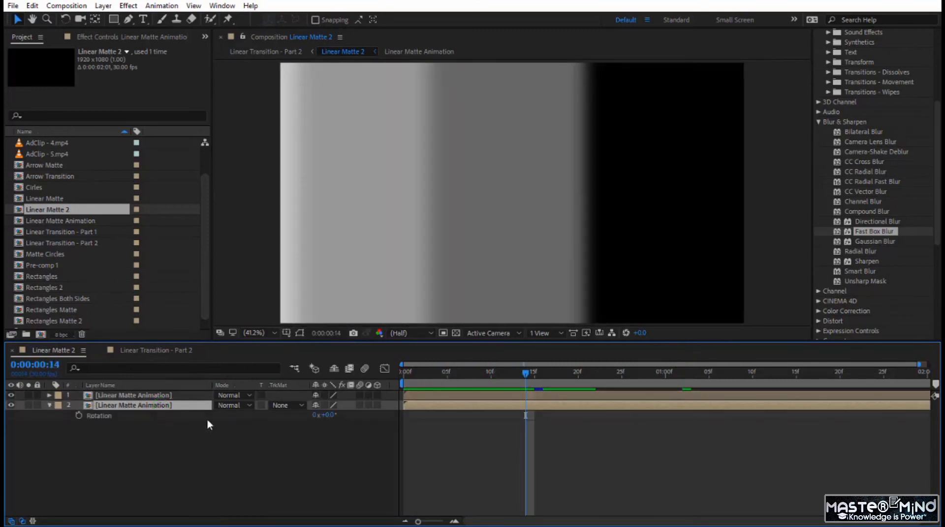
pyautogui.click(326, 416)
pyautogui.write('180')
pyautogui.press('Return')
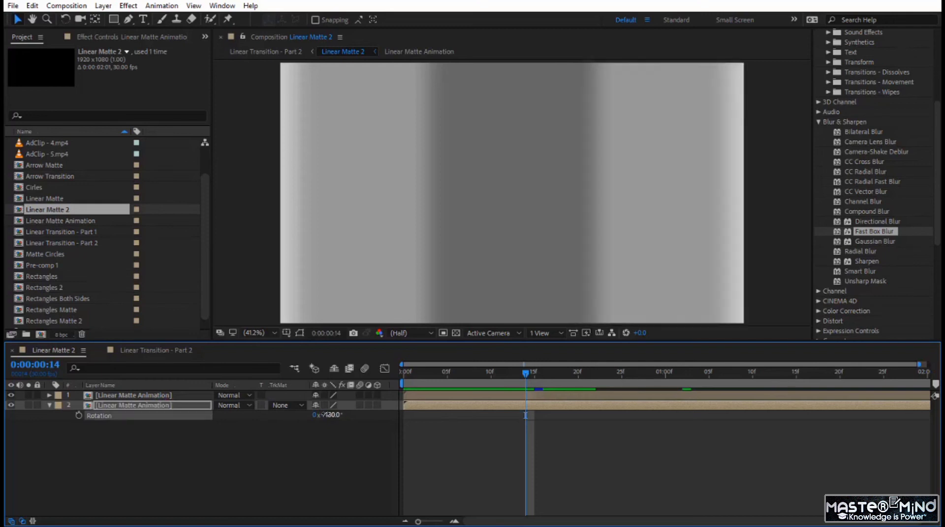
pyautogui.click(402, 376)
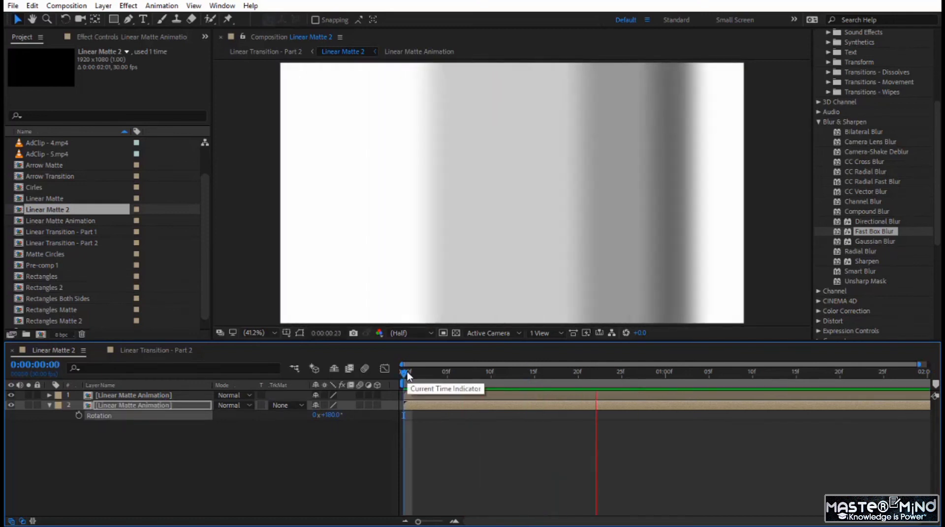
pyautogui.click(407, 375)
# - Set the upper Linear Matte Animation layer's blending mode to Multiply and play the combined matte
pyautogui.click(230, 395)
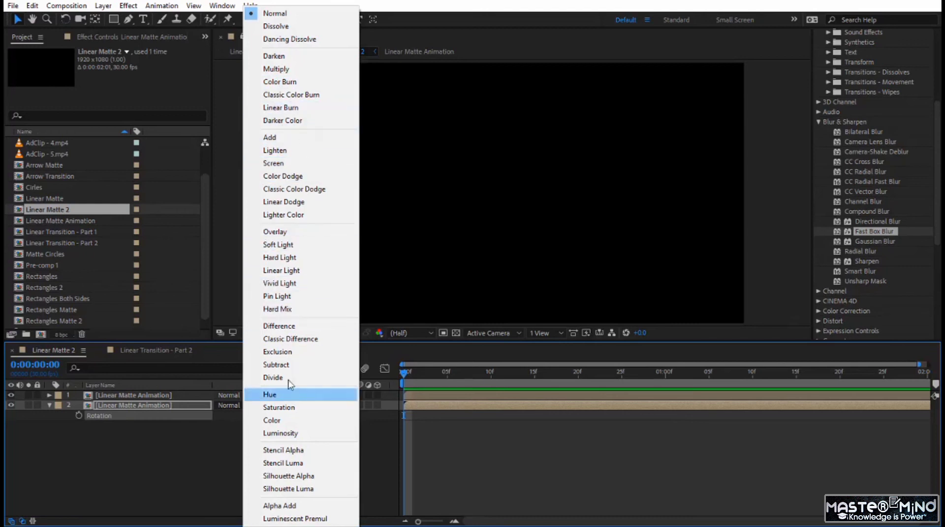
pyautogui.click(309, 71)
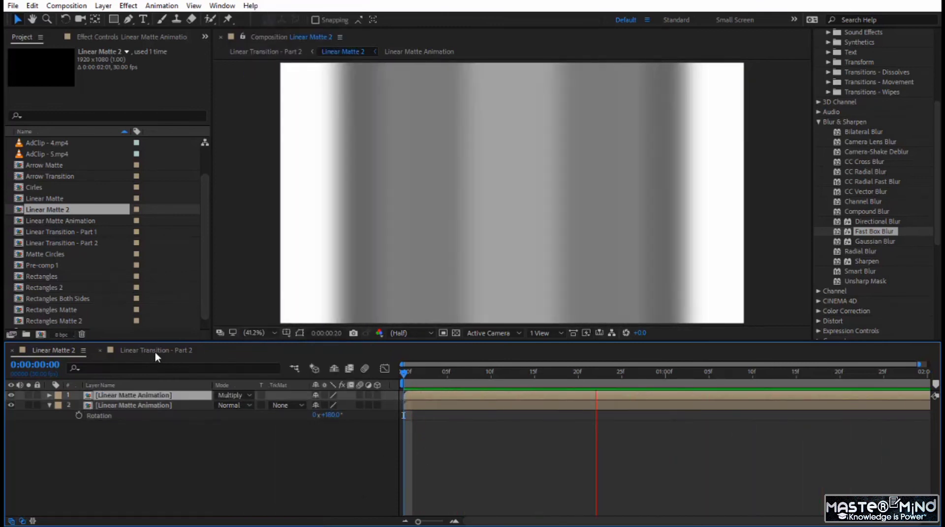
pyautogui.press('space')
# - Play the two-sided wipe in Linear Transition - Part 2
pyautogui.click(160, 351)
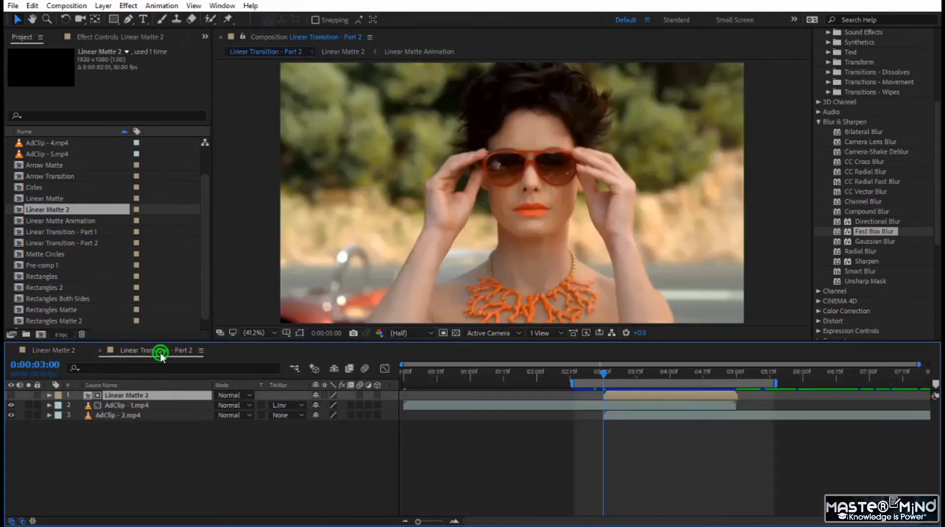
pyautogui.press('space')
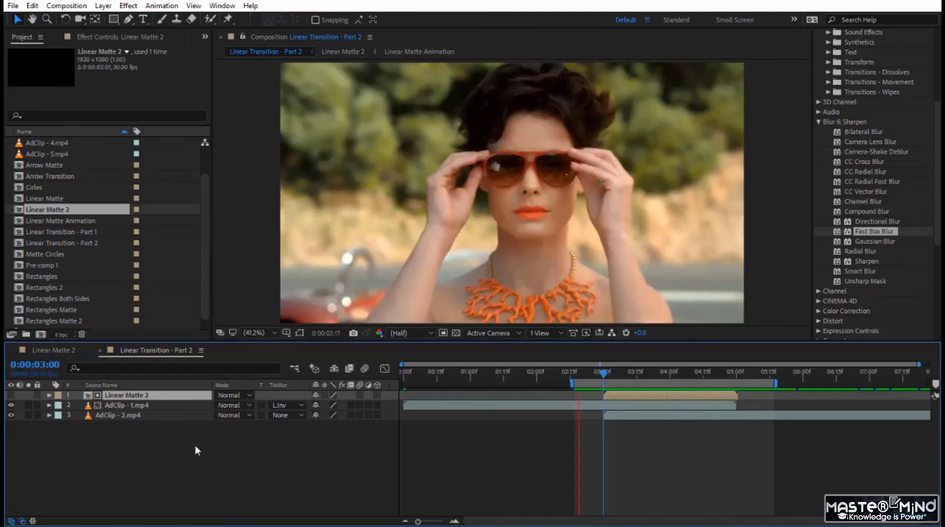
pyautogui.click(192, 446)
# - In Linear Matte 2, duplicate the rotated Linear Matte Animation layer twice
pyautogui.doubleClick(150, 397)
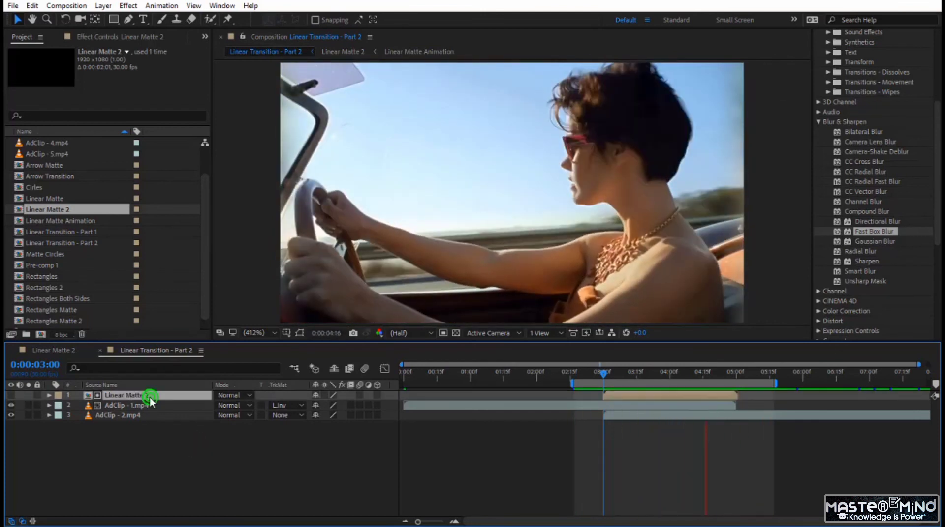
pyautogui.click(147, 406)
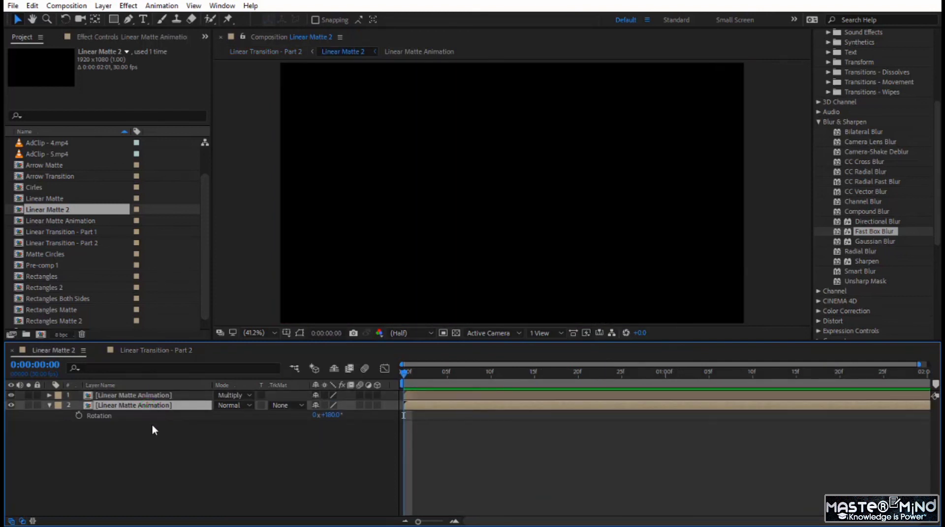
pyautogui.hotkey('ctrl', 'd')
pyautogui.hotkey('ctrl', 'd')
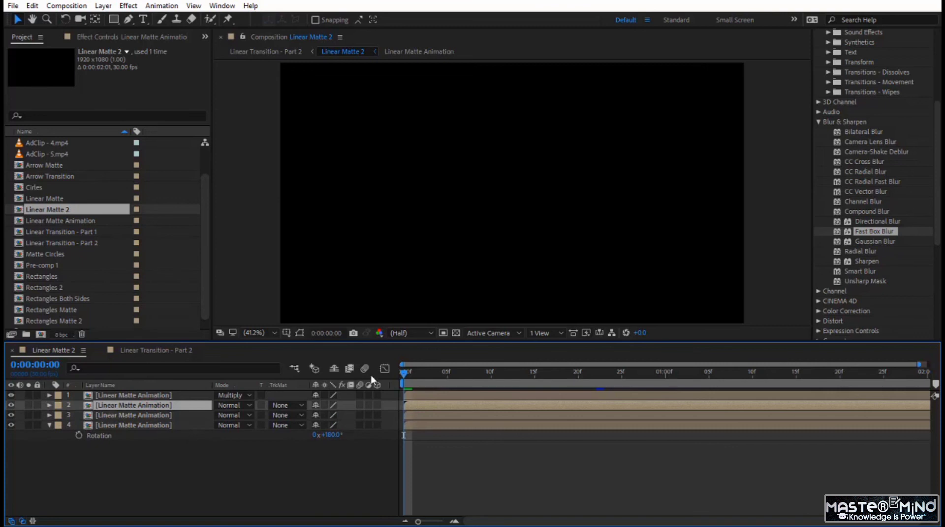
# - Set the Rotation of the third Linear Matte Animation layer to 90°
pyautogui.moveTo(402, 376); pyautogui.dragTo(508, 389)
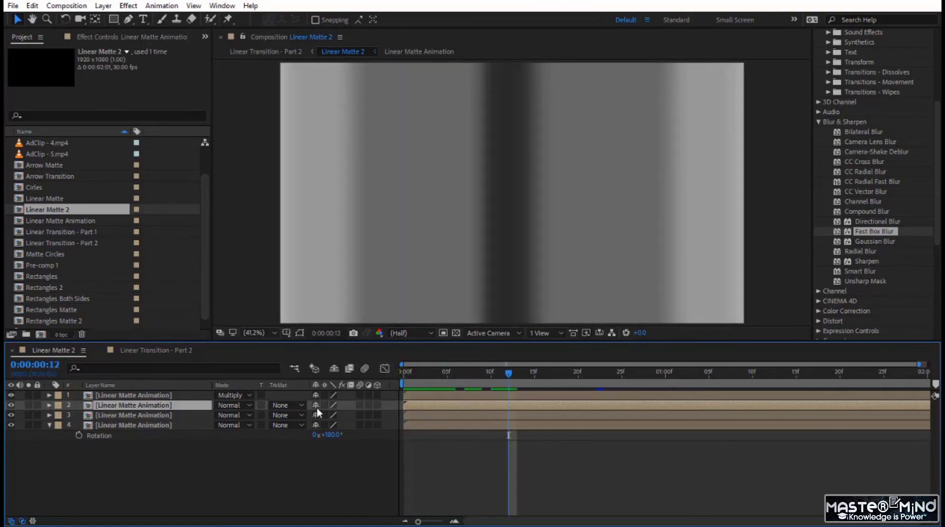
pyautogui.click(233, 459)
pyautogui.click(102, 418)
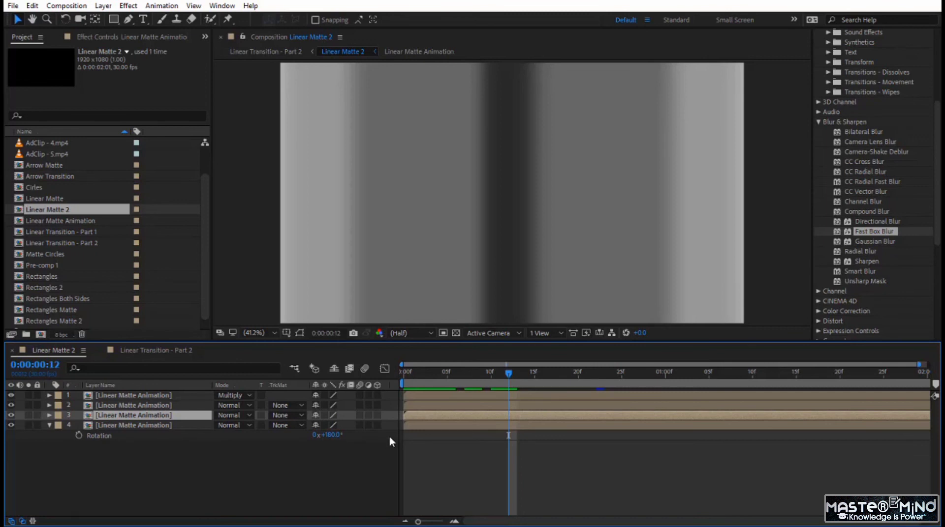
pyautogui.press('r')
pyautogui.click(333, 426)
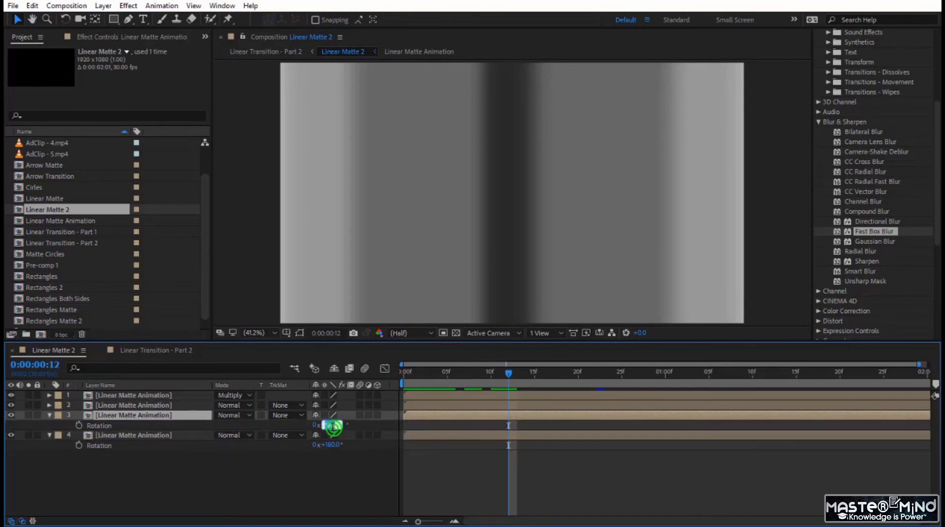
pyautogui.write('90')
pyautogui.press('Return')
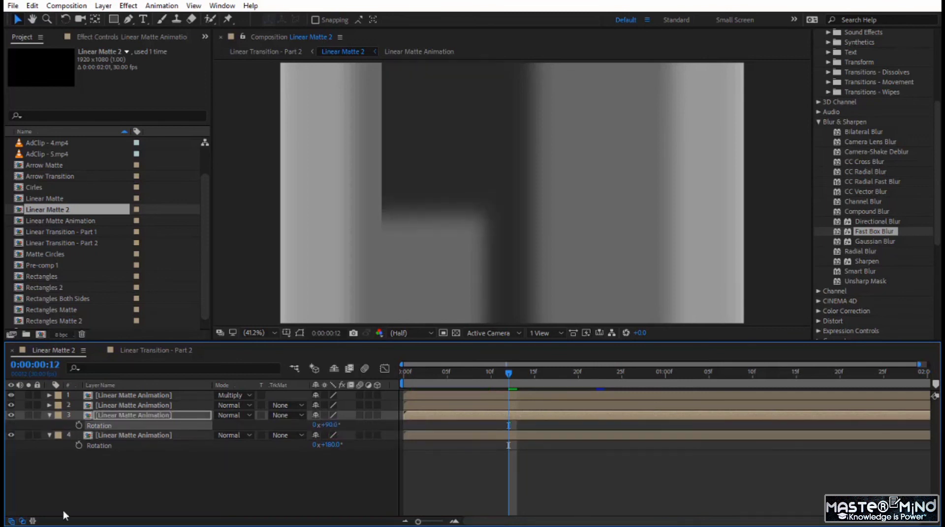
# - Set the bottom Linear Matte Animation layer's Rotation to -90° and play the matte from the start
pyautogui.click(328, 446)
pyautogui.write('-90')
pyautogui.press('Return')
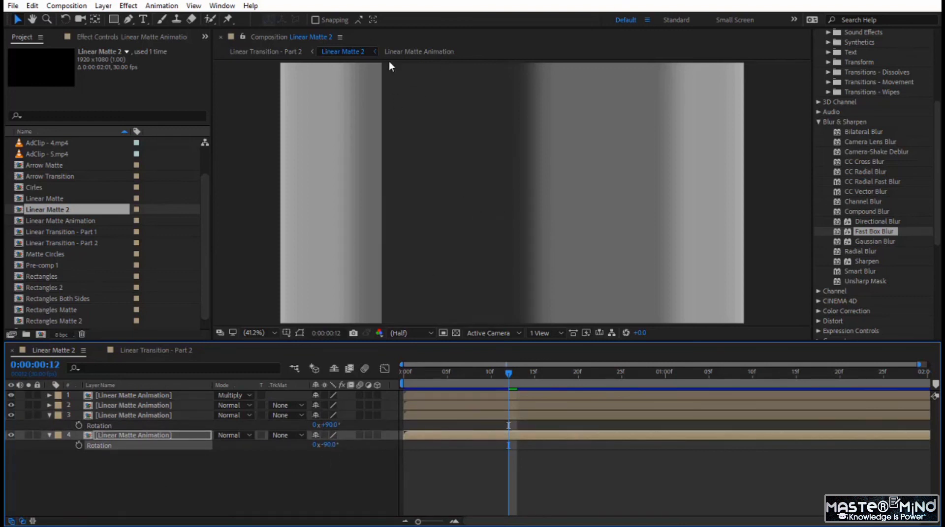
pyautogui.moveTo(504, 376); pyautogui.dragTo(372, 422)
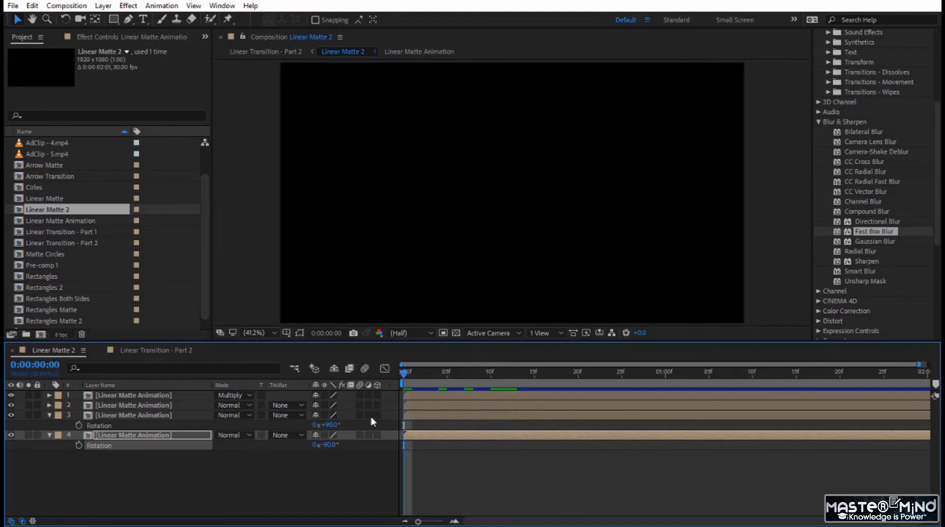
pyautogui.press('space')
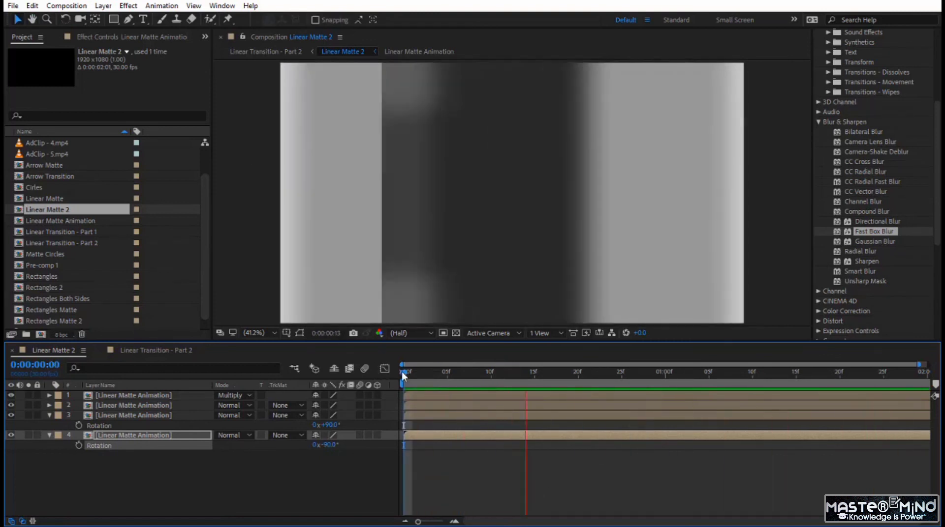
# - Set the blending mode of the second and third Linear Matte Animation layers to Multiply and play the four-sided matte
pyautogui.moveTo(424, 377); pyautogui.dragTo(457, 381)
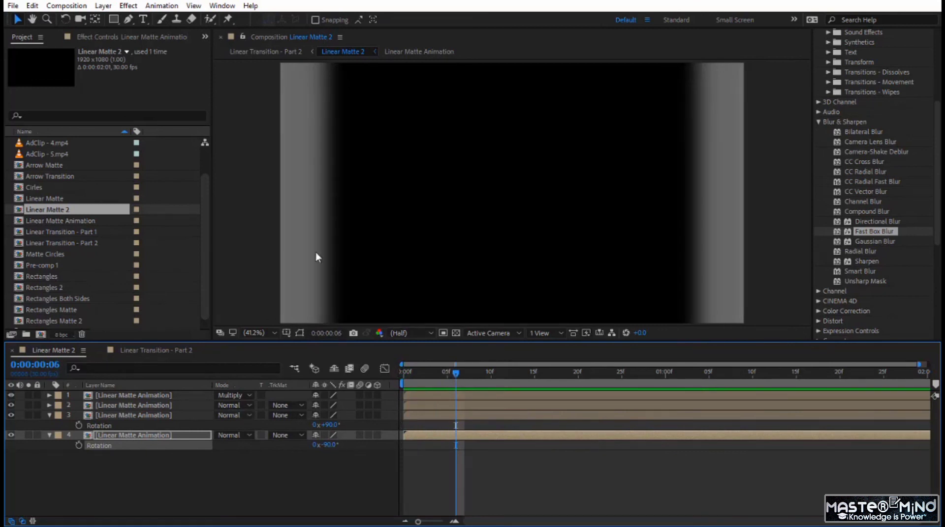
pyautogui.click(232, 406)
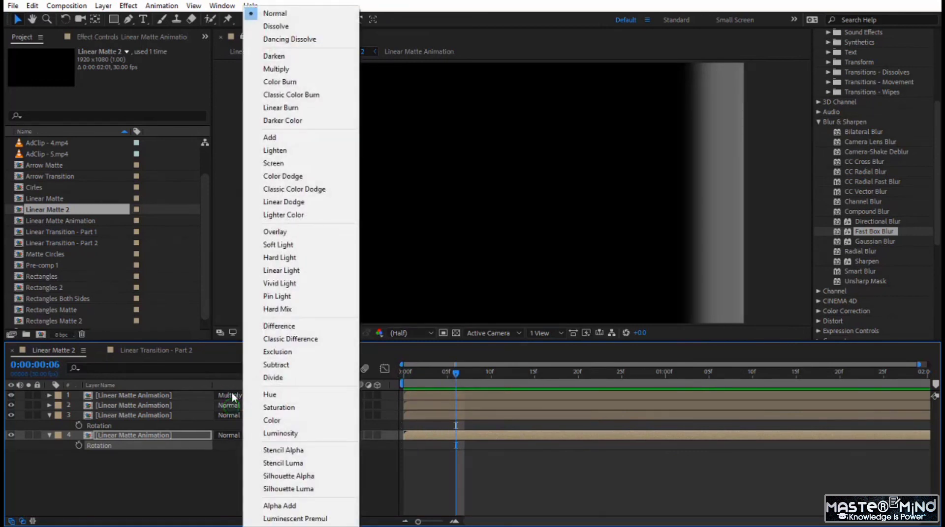
pyautogui.click(275, 70)
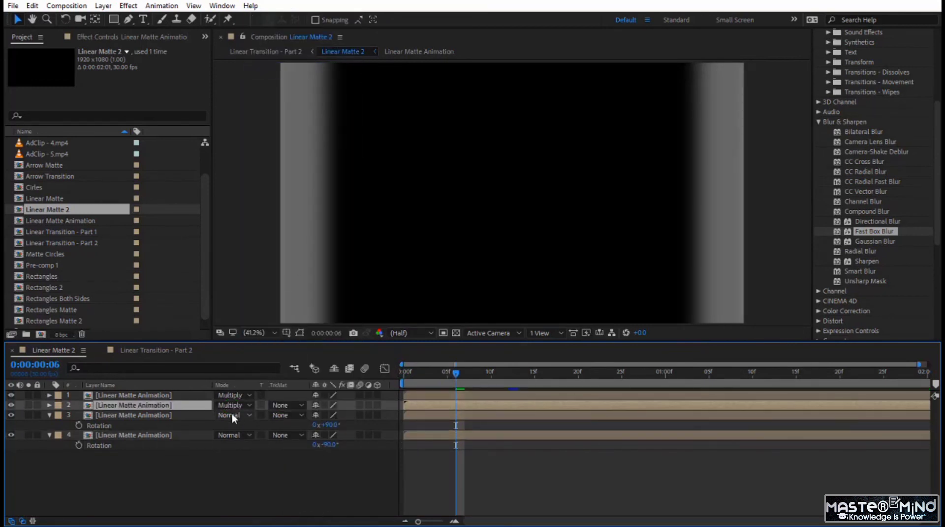
pyautogui.click(232, 416)
pyautogui.click(295, 70)
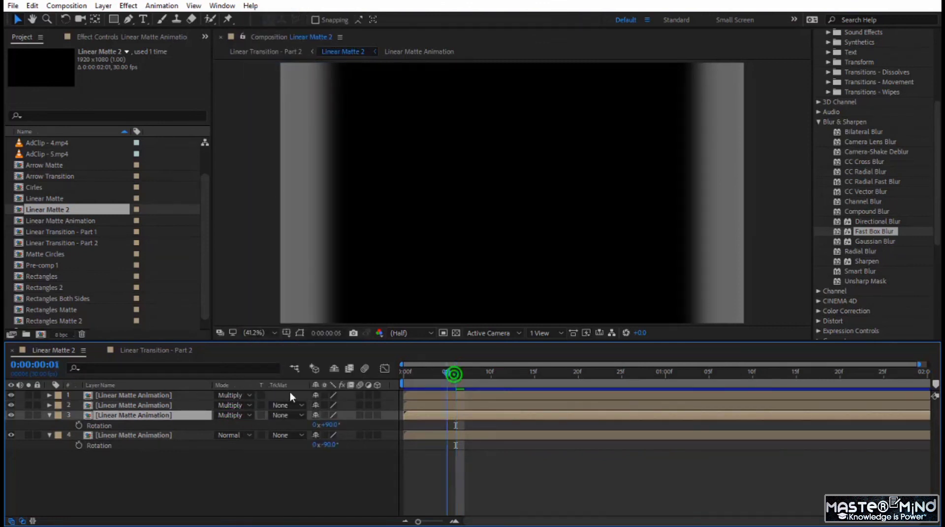
pyautogui.press('Home')
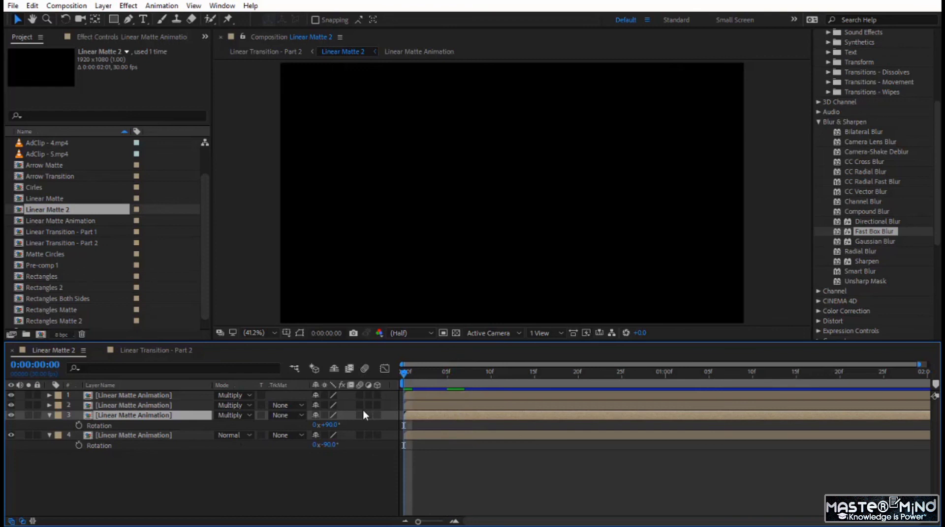
pyautogui.press('space')
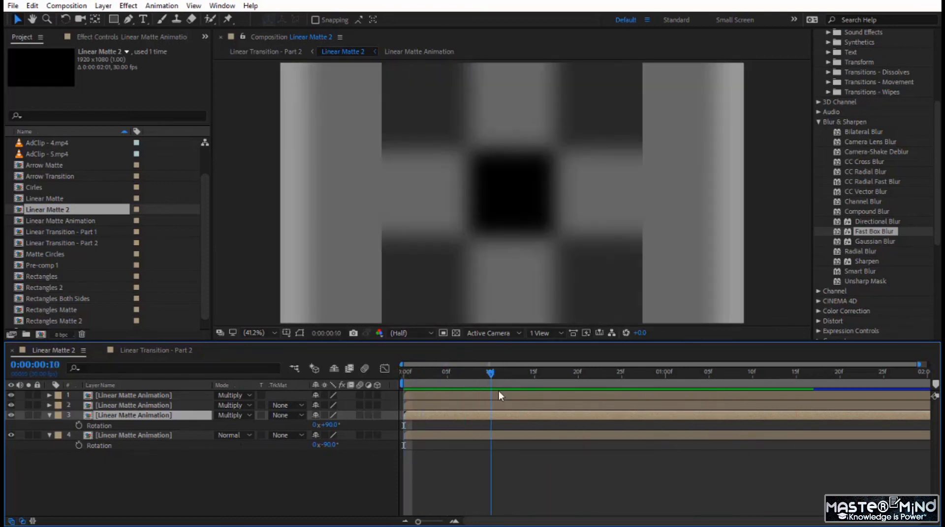
pyautogui.press('space')
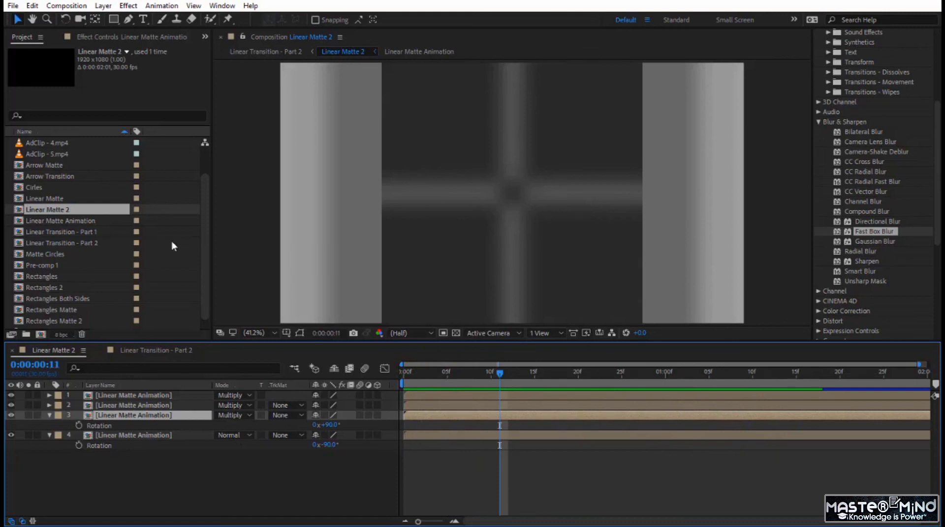
# - Stretch the two layers rotated 90° and -90° to a Scale of 100, 179% and play the matte from the start
pyautogui.keyDown('shift'); pyautogui.click(119, 437); pyautogui.keyUp('shift')
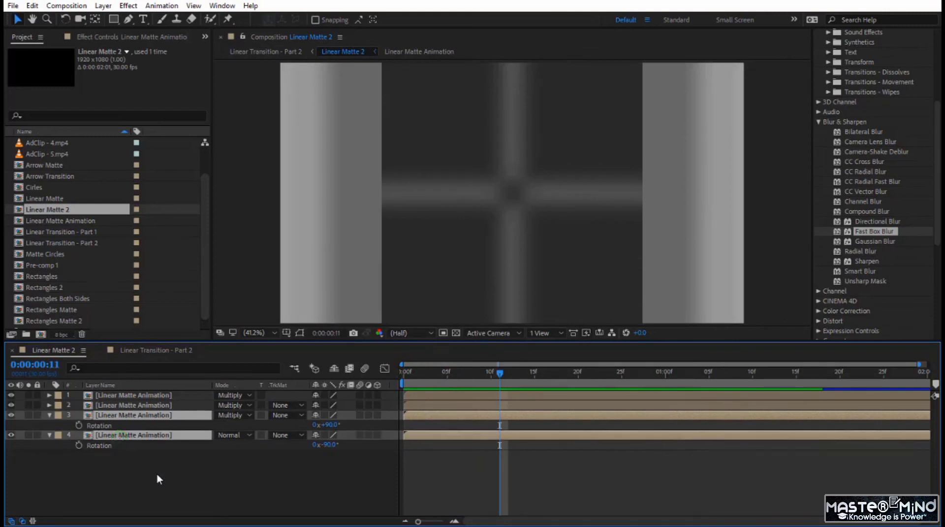
pyautogui.press('s')
pyautogui.moveTo(348, 427); pyautogui.dragTo(401, 419)
pyautogui.moveTo(499, 375); pyautogui.dragTo(395, 384)
pyautogui.press('space')
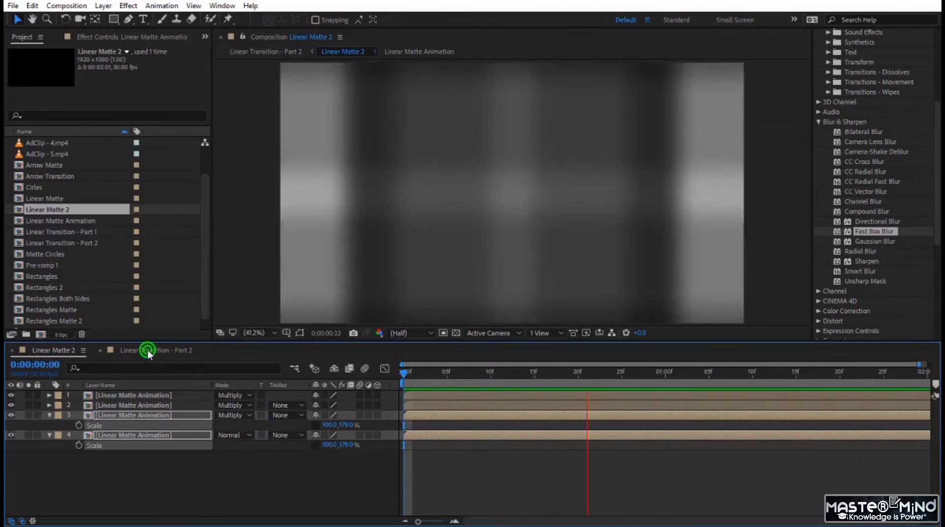
# - Play the four-directional wipe in Linear Transition - Part 2
pyautogui.click(147, 350)
pyautogui.click(586, 370)
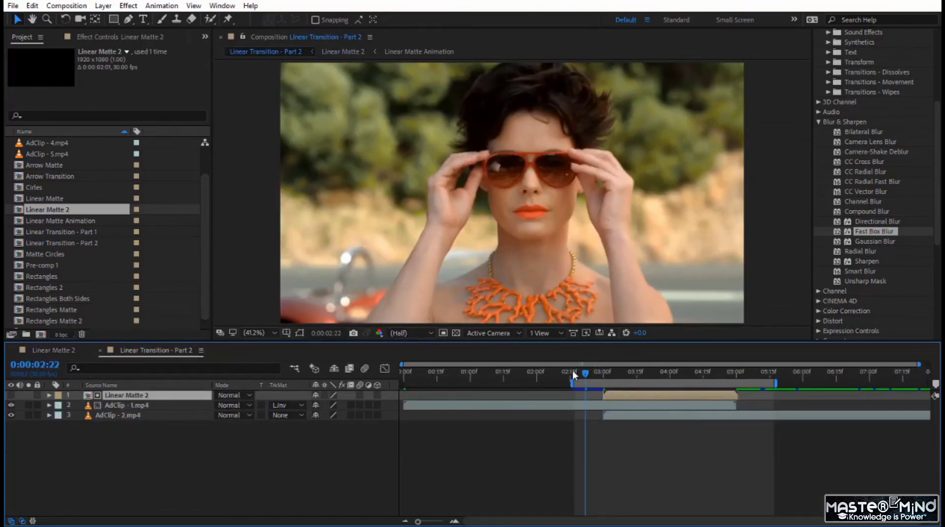
pyautogui.press('space')
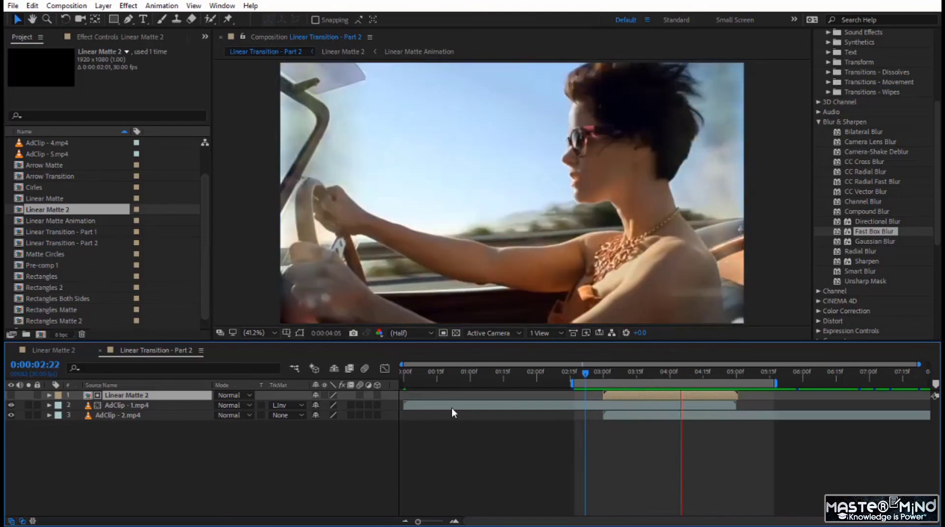
# - In Linear Matte 2, set the blending mode of the top three Linear Matte Animation layers to Screen
pyautogui.doubleClick(168, 396)
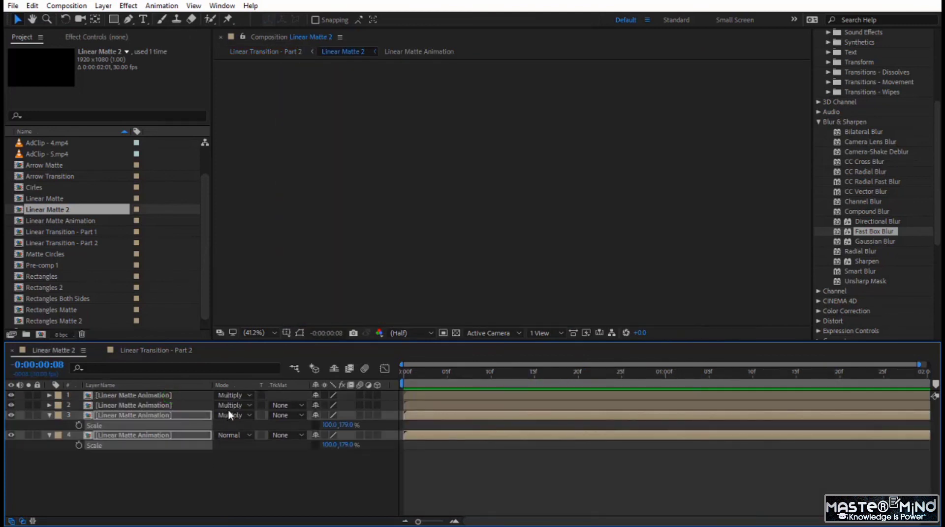
pyautogui.click(155, 414)
pyautogui.keyDown('ctrl'); pyautogui.click(163, 395); pyautogui.keyUp('ctrl')
pyautogui.keyDown('ctrl'); pyautogui.click(161, 405); pyautogui.keyUp('ctrl')
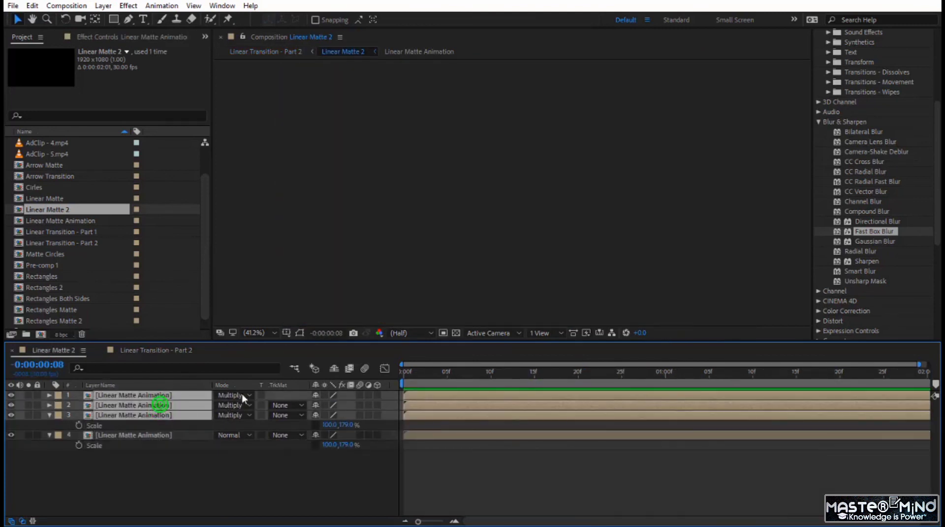
pyautogui.click(238, 396)
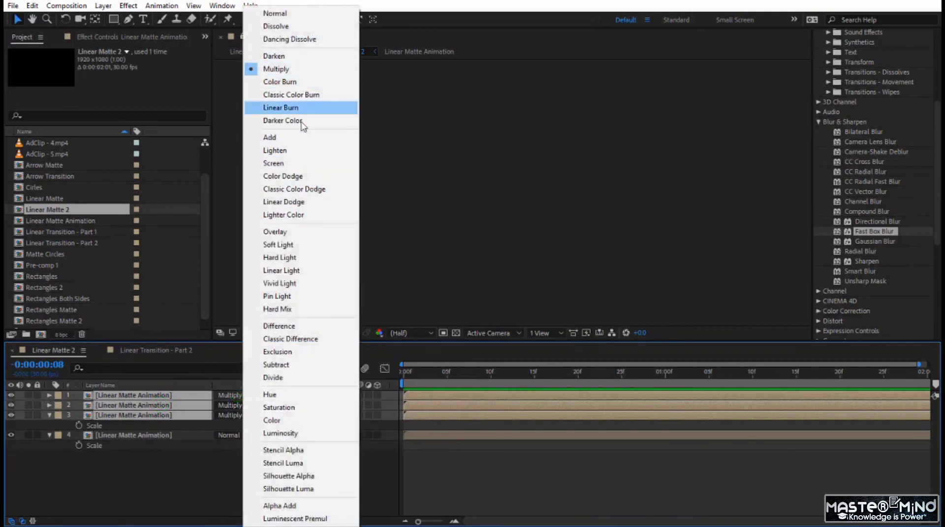
pyautogui.click(297, 169)
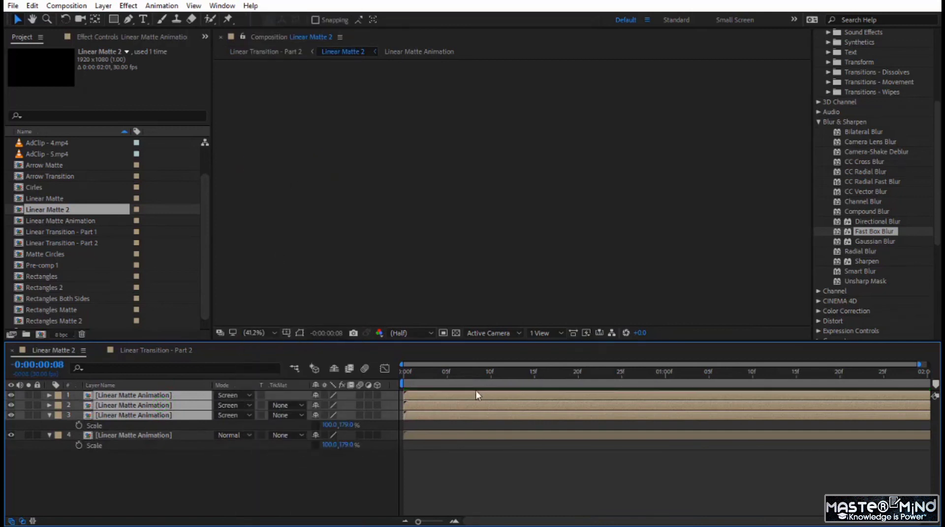
# - Preview the Screen-blended matte transition in Linear Transition - Part 2 by playing and scrubbing it
pyautogui.moveTo(420, 380); pyautogui.dragTo(379, 415)
pyautogui.click(137, 351)
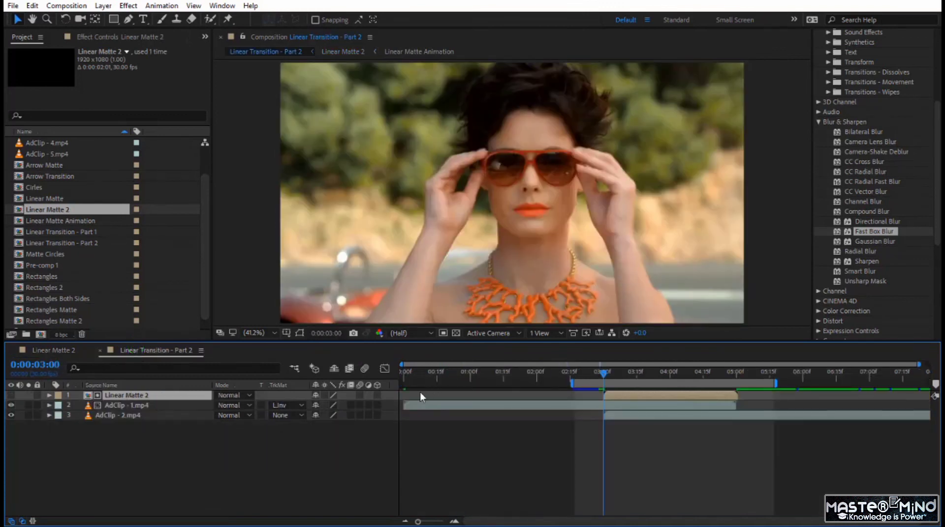
pyautogui.press('space')
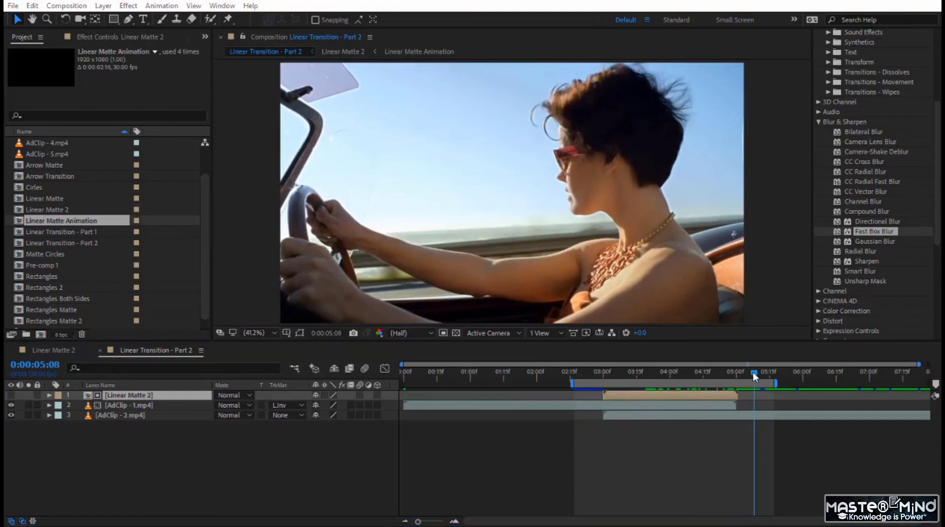
pyautogui.moveTo(752, 372); pyautogui.dragTo(653, 406)
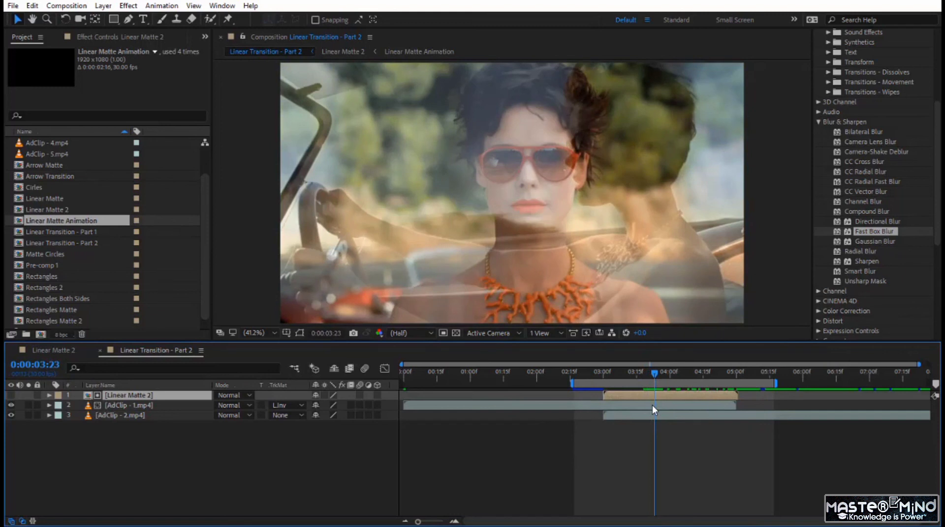
# - In the Linear Matte Animation composition, set the Fast Box Blur radius on Adjustment Layer 1 to 15
pyautogui.doubleClick(125, 396)
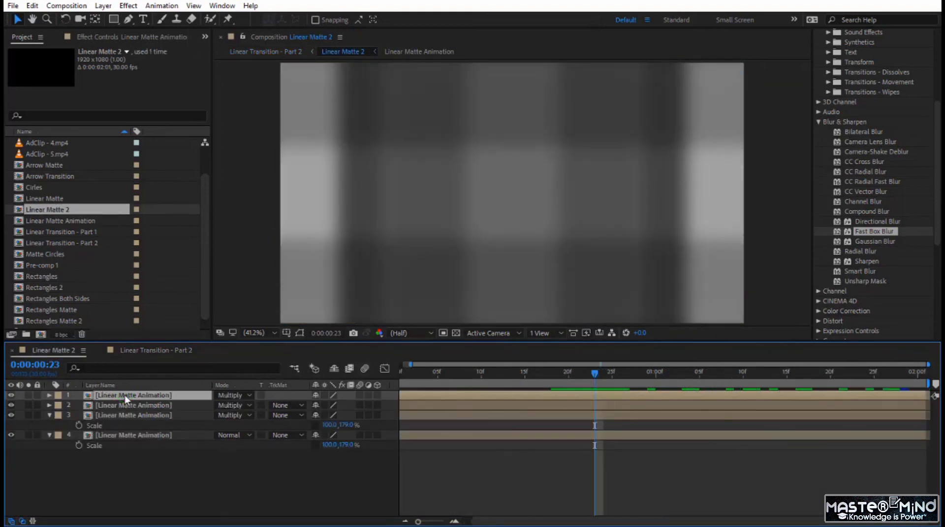
pyautogui.doubleClick(125, 395)
pyautogui.click(85, 38)
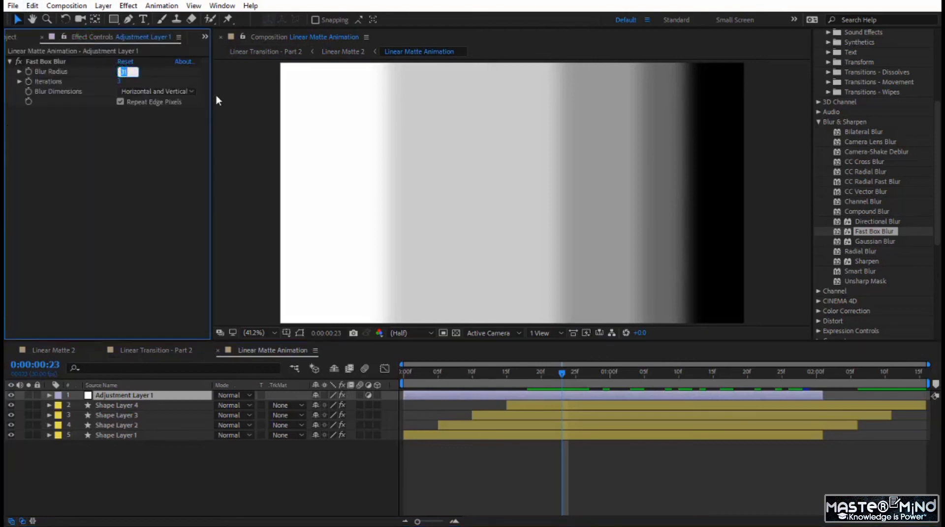
pyautogui.write('15')
pyautogui.press('Return')
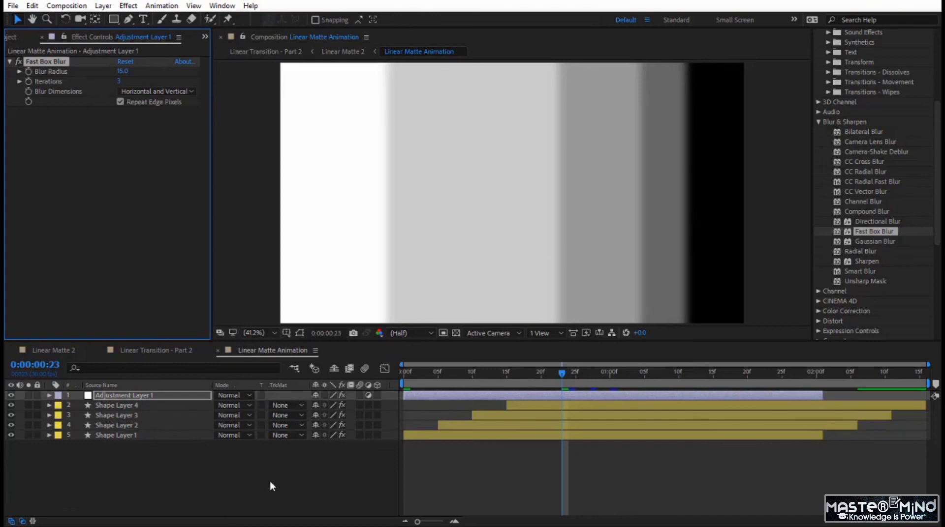
# - Return to Linear Transition - Part 2 and play the transition with the reduced blur from just before the matte begins
pyautogui.click(50, 350)
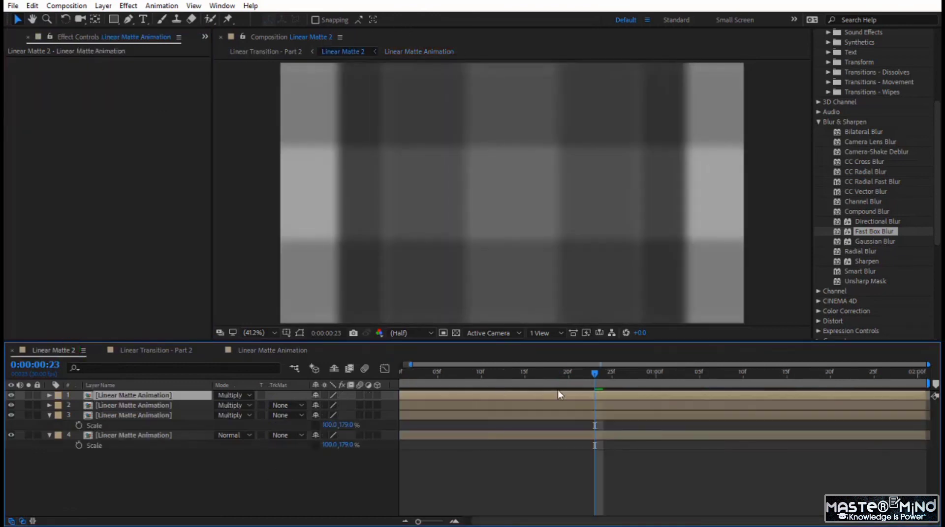
pyautogui.click(157, 350)
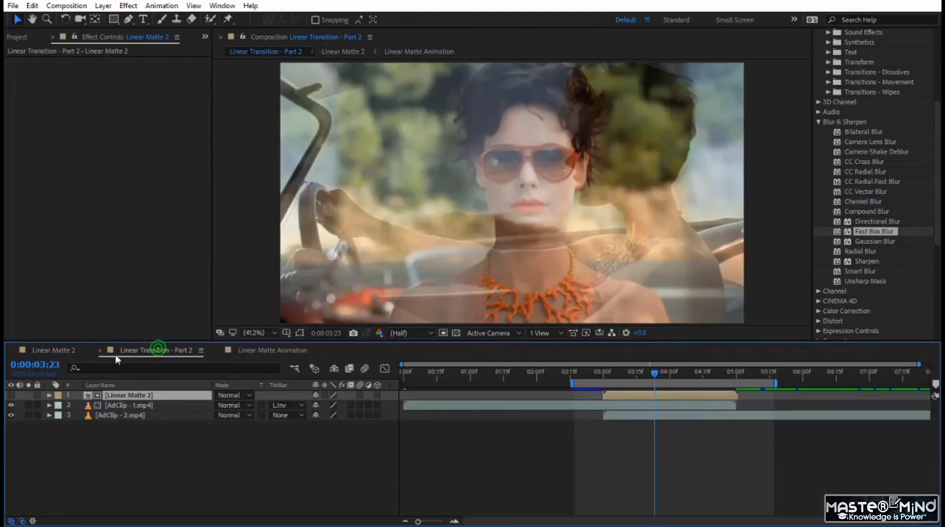
pyautogui.moveTo(650, 378); pyautogui.dragTo(577, 388)
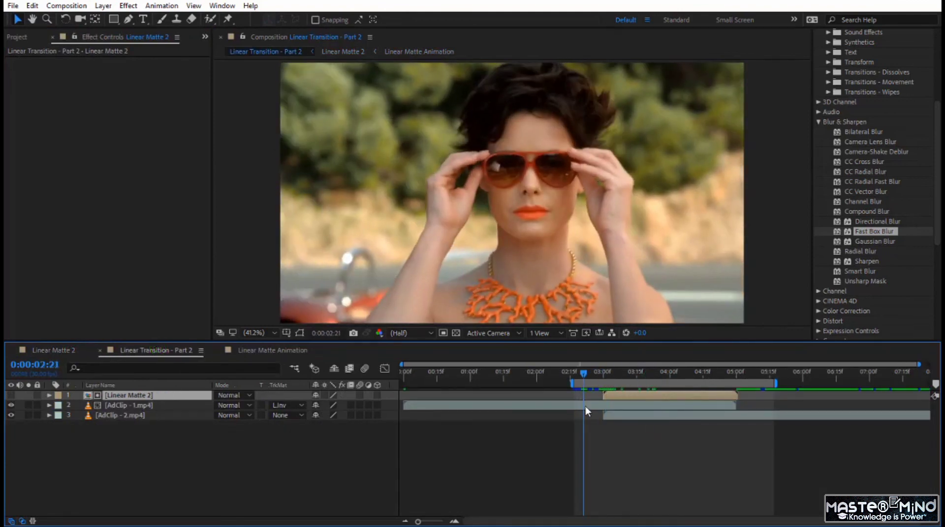
pyautogui.press('space')
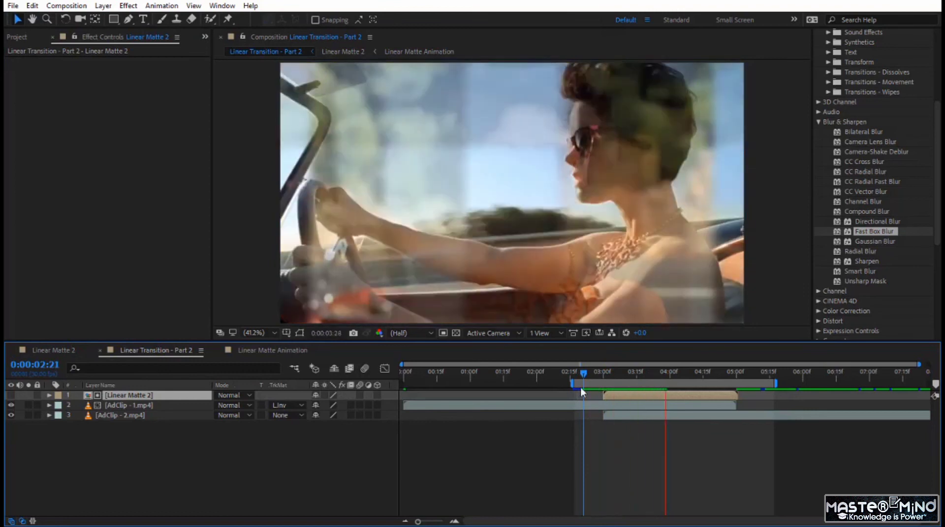